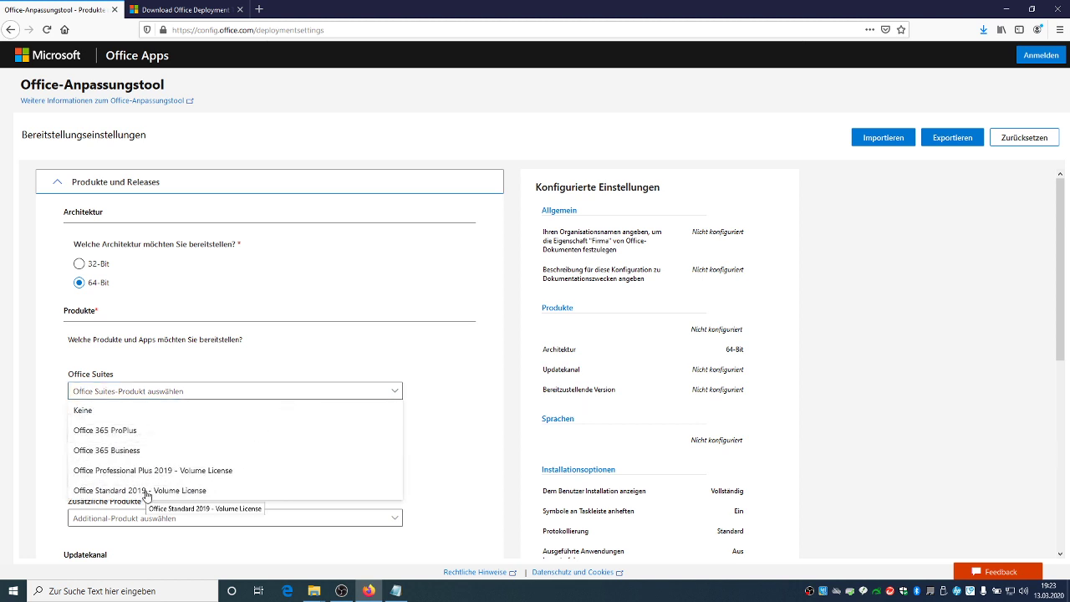
- Choose Office Standard 2019 - Volume License as the suite, exclude Publisher from the apps, and continue to the language settings
click(147, 491)
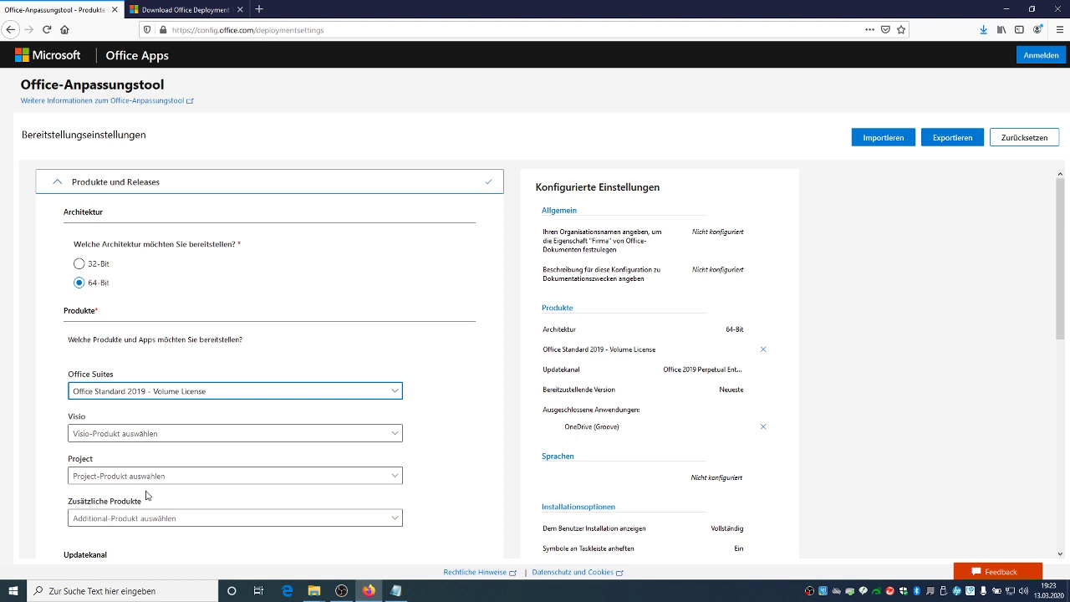
scroll(146, 495, down, 3)
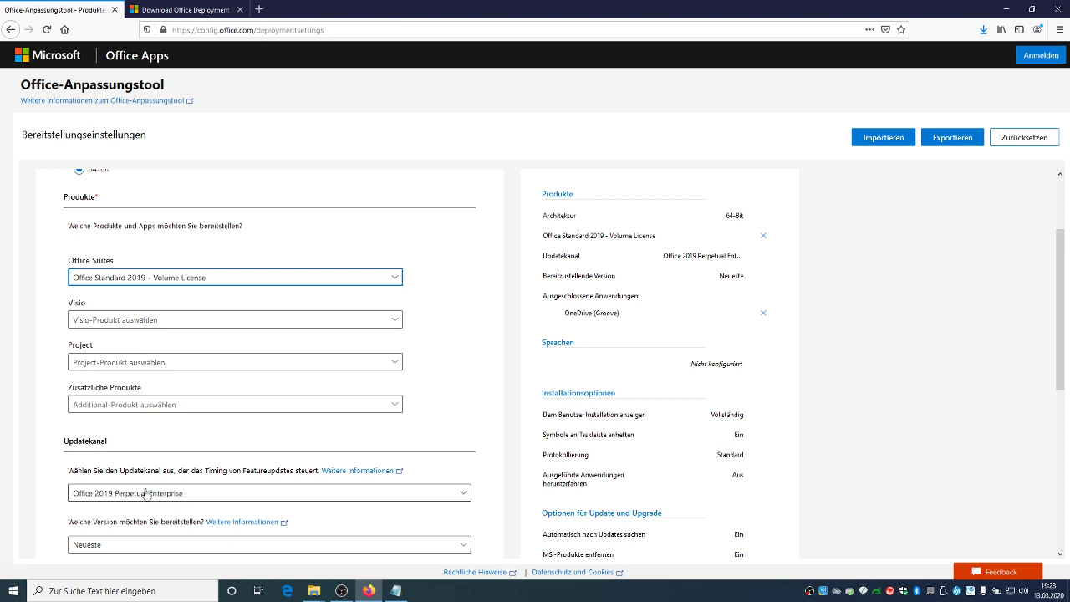
scroll(168, 355, down, 3)
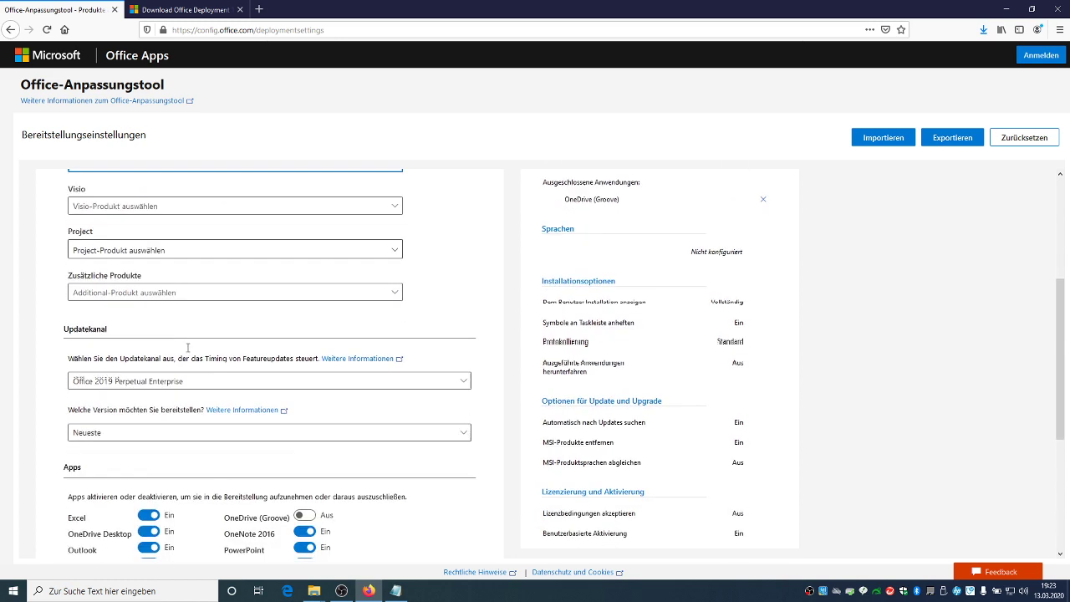
scroll(132, 359, down, 6)
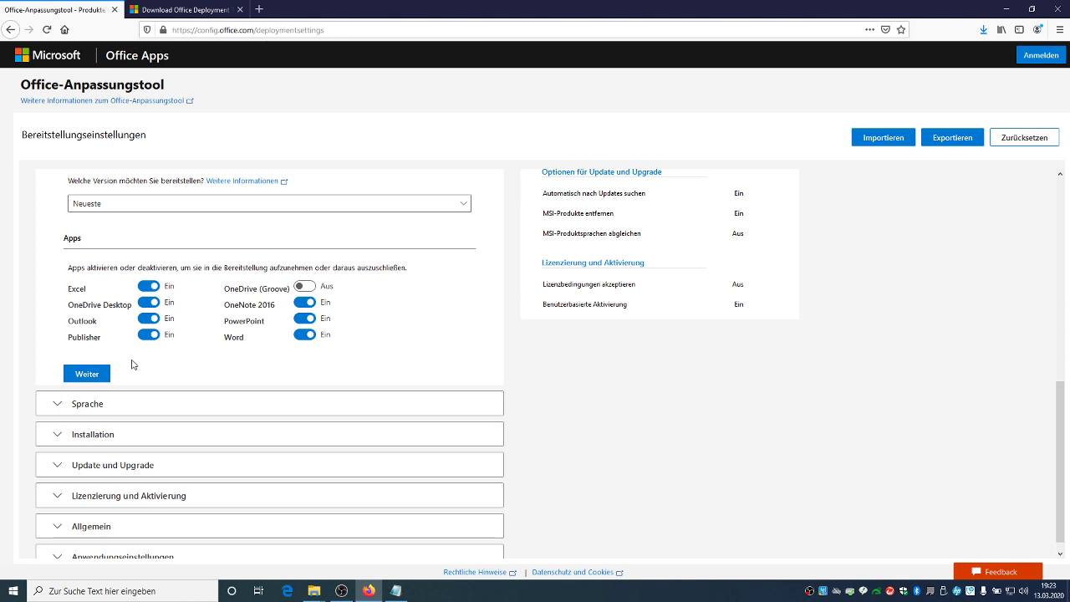
click(149, 334)
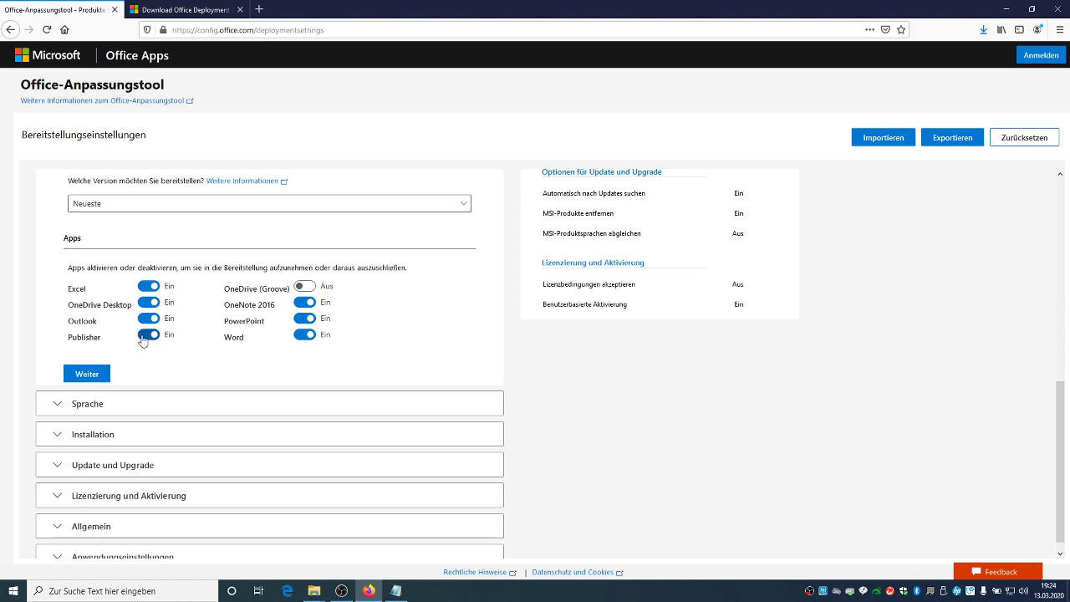
click(88, 374)
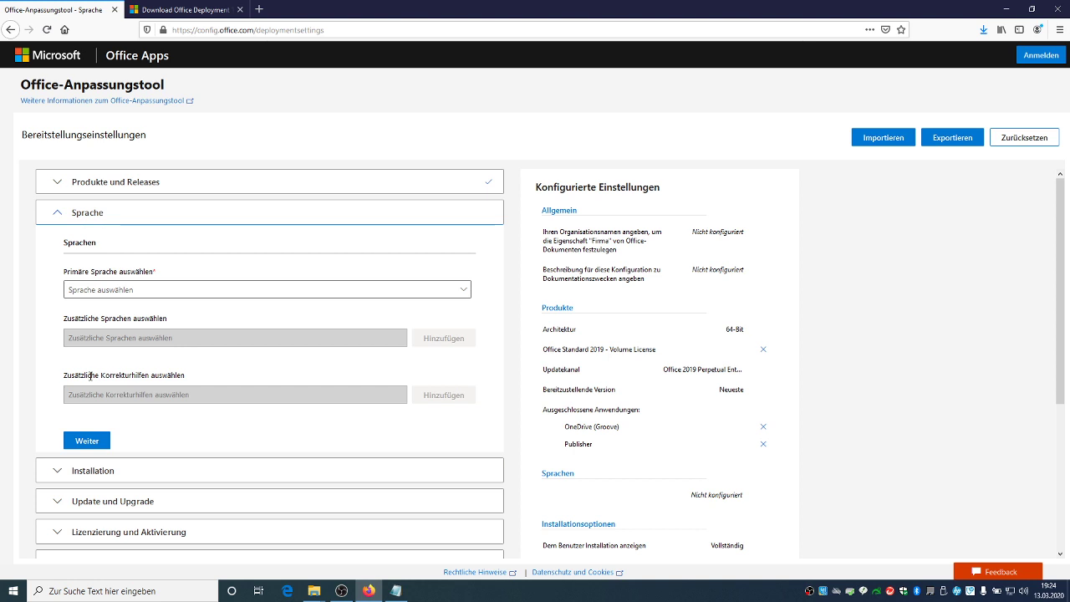
- Set the primary language to Deutsch (Deutschland), add Englisch (Vereinigte Staaten) as an additional proofing tool, and continue
click(133, 290)
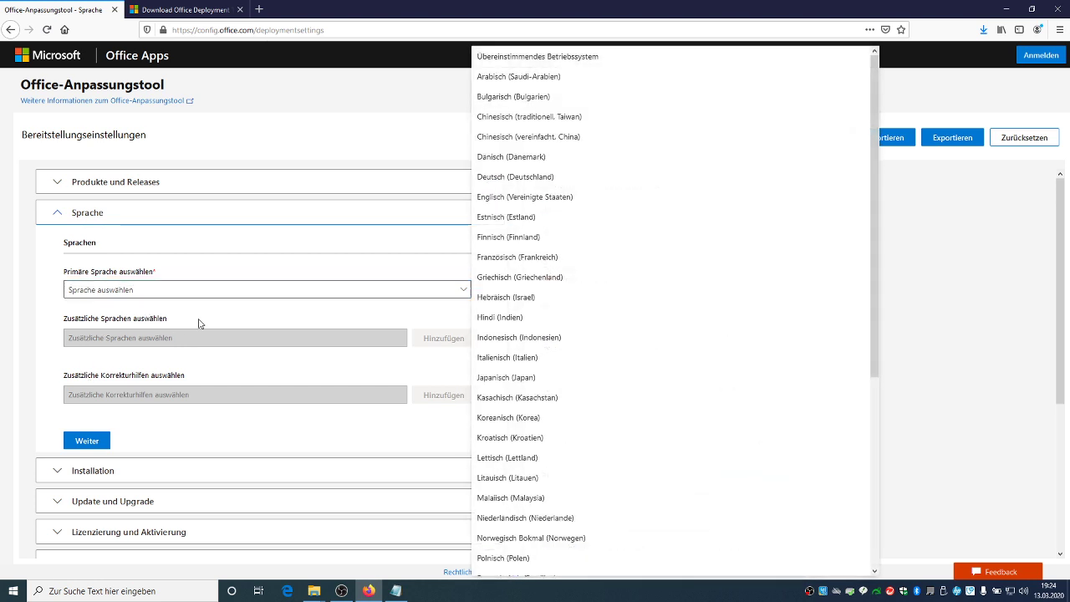
click(506, 179)
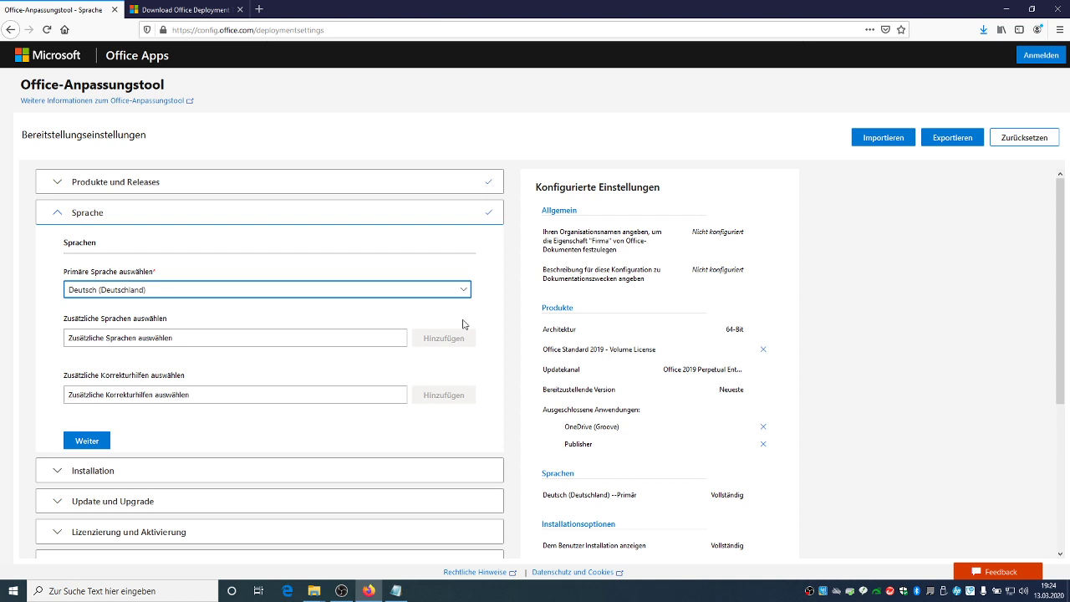
click(215, 399)
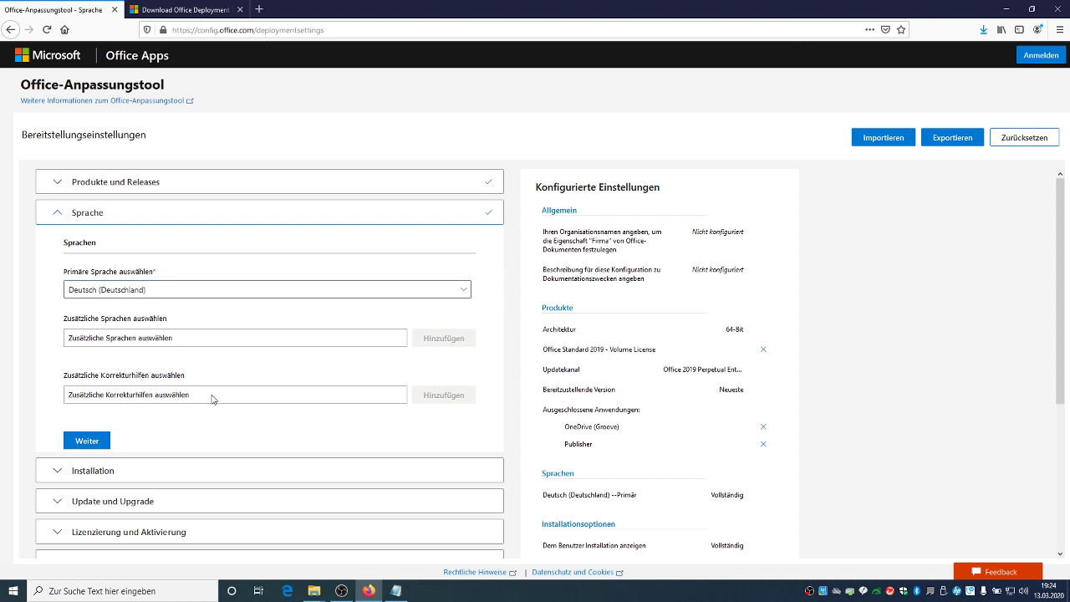
scroll(100, 523, down, 4)
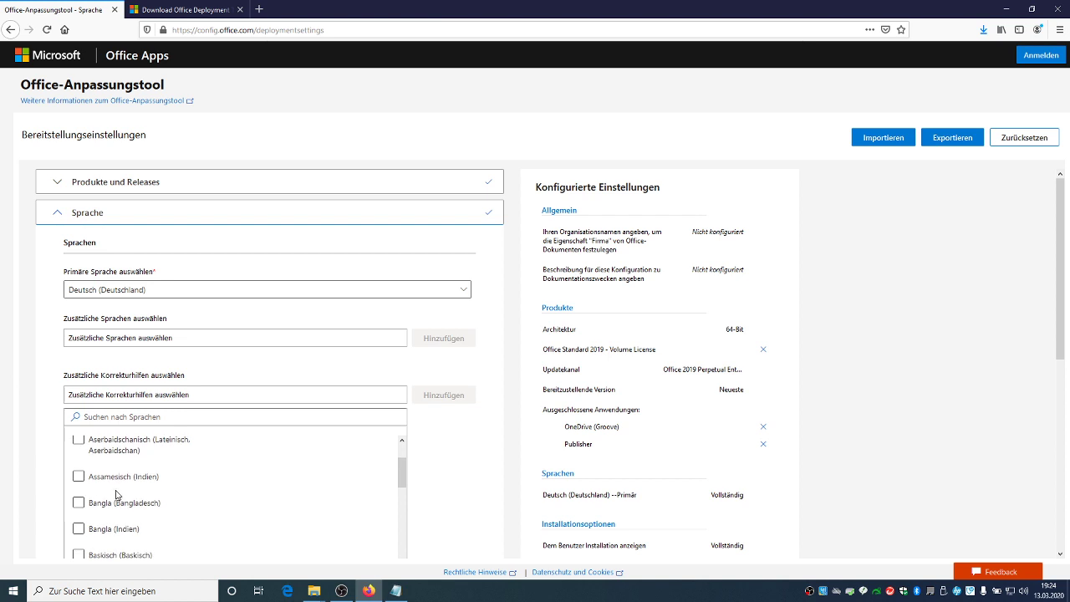
scroll(113, 514, down, 2)
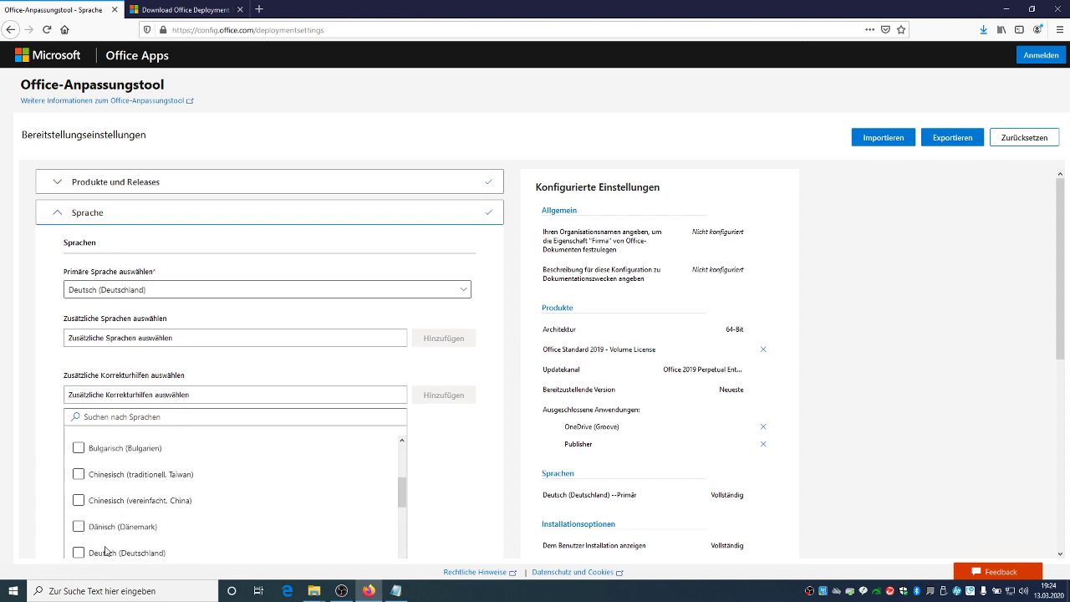
scroll(106, 552, down, 2)
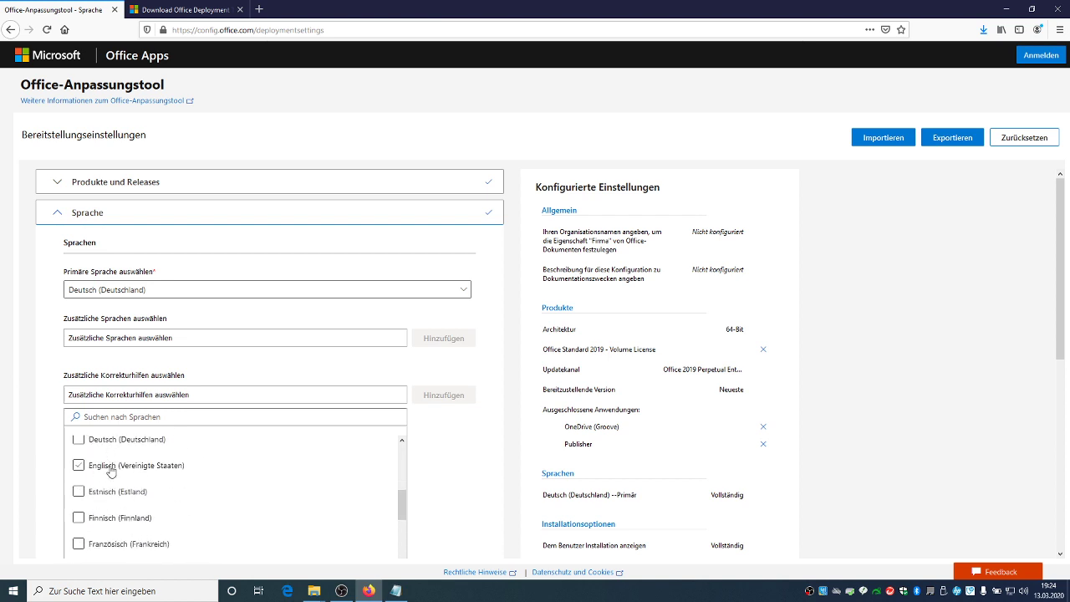
click(110, 465)
click(464, 399)
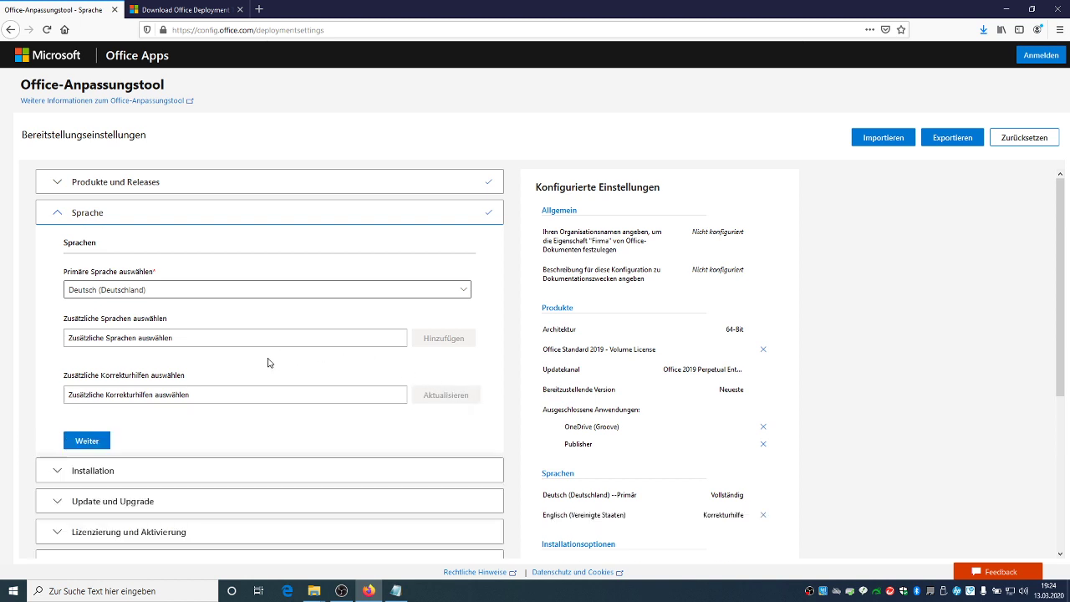
click(97, 444)
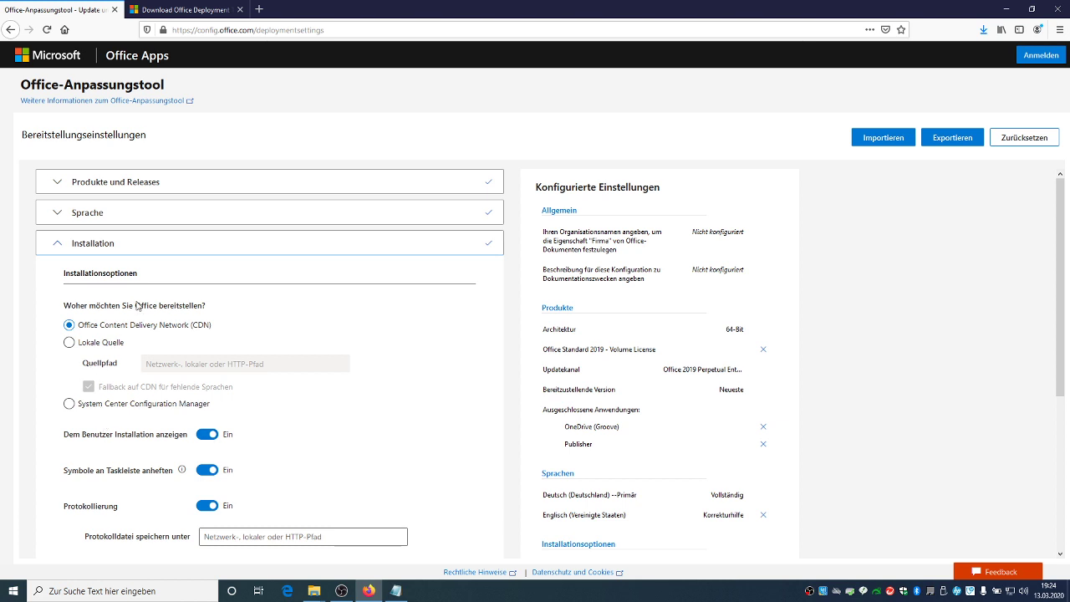
- Accept the default installation options and the default update and upgrade options, continuing to licensing and activation
scroll(125, 322, down, 3)
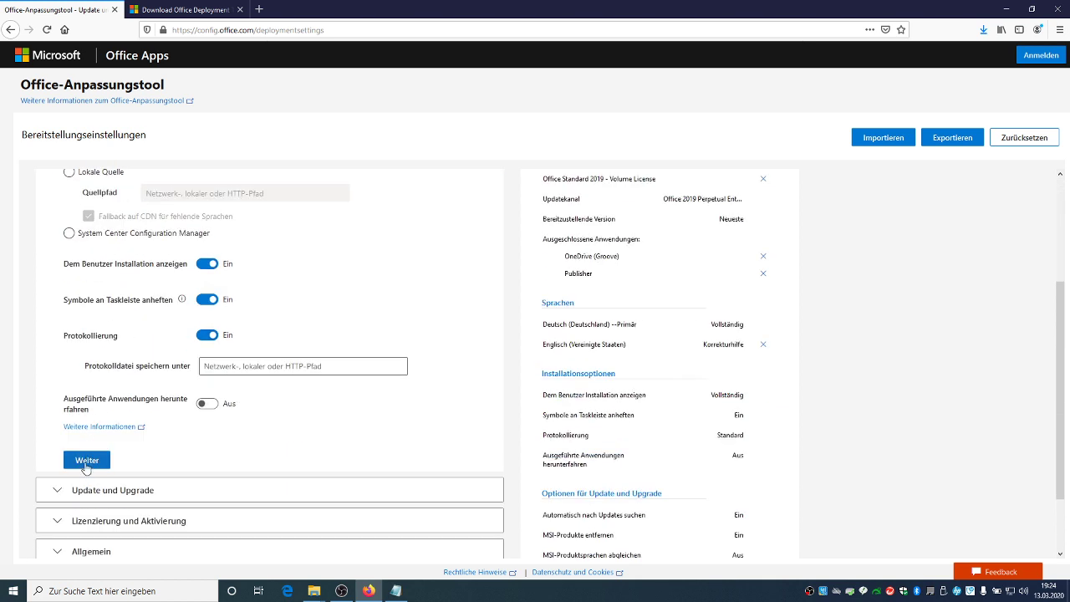
click(86, 463)
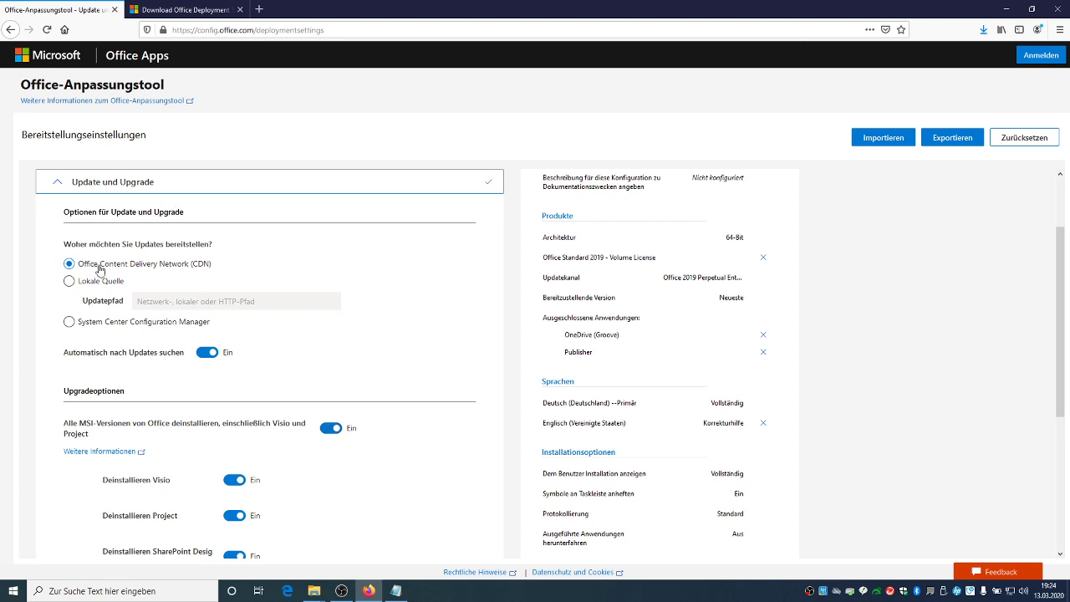
scroll(153, 313, down, 2)
scroll(149, 336, down, 3)
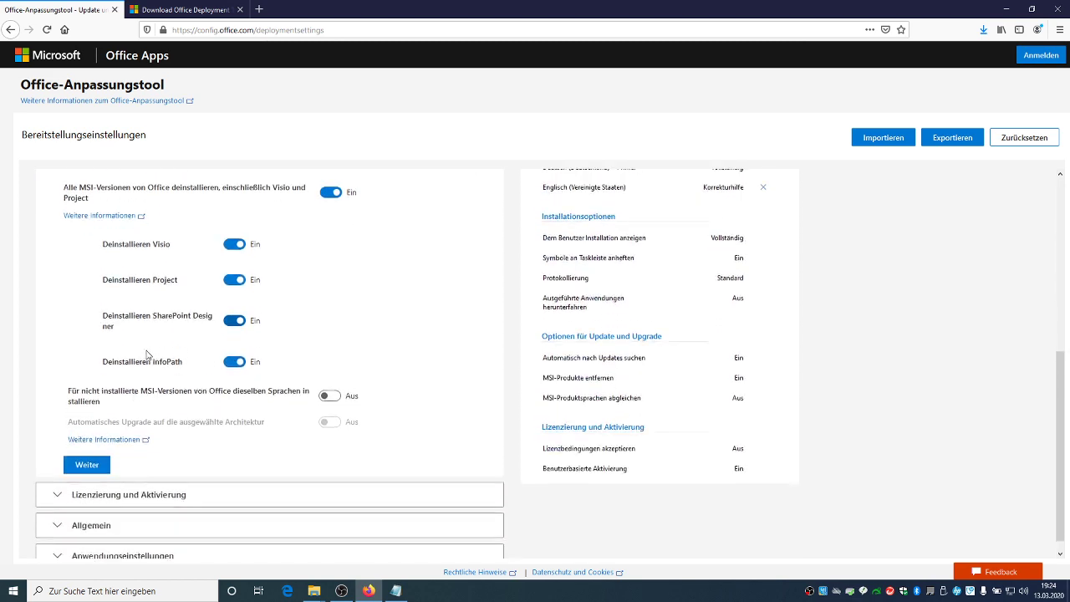
click(79, 454)
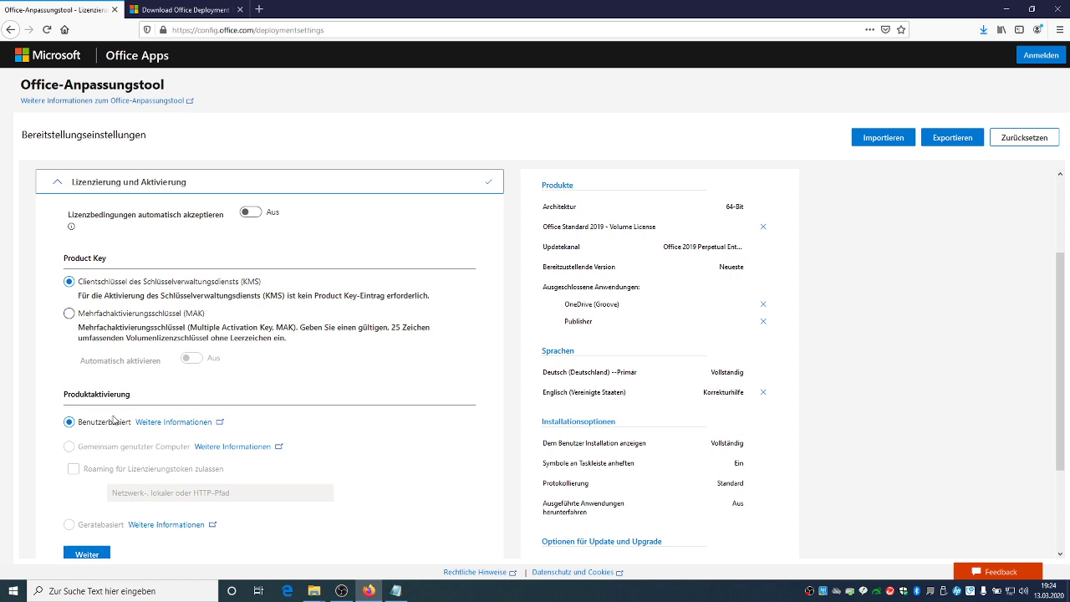
click(69, 315)
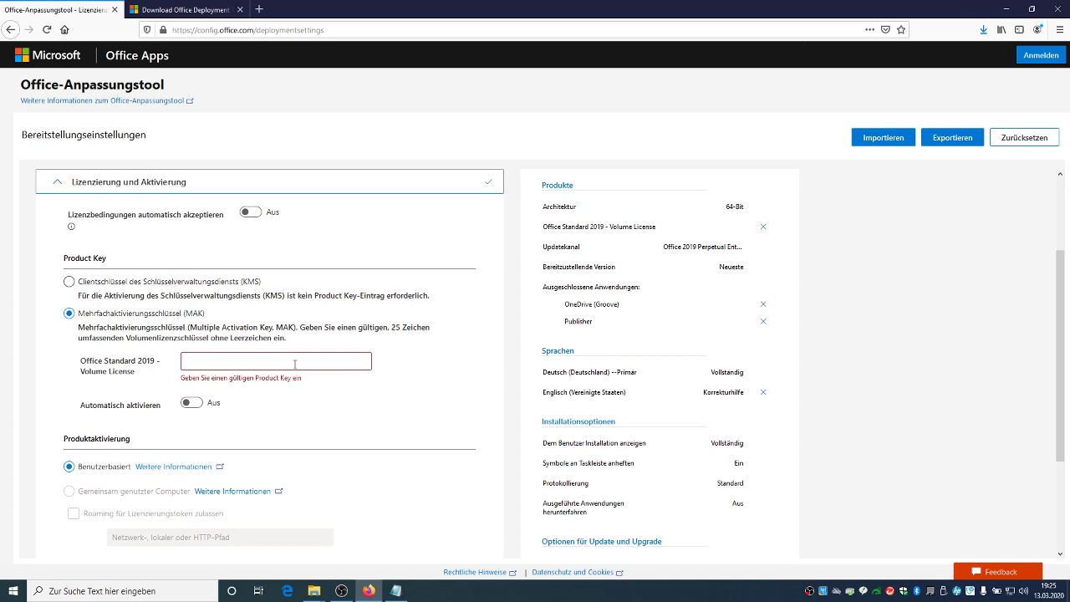
click(200, 406)
click(72, 284)
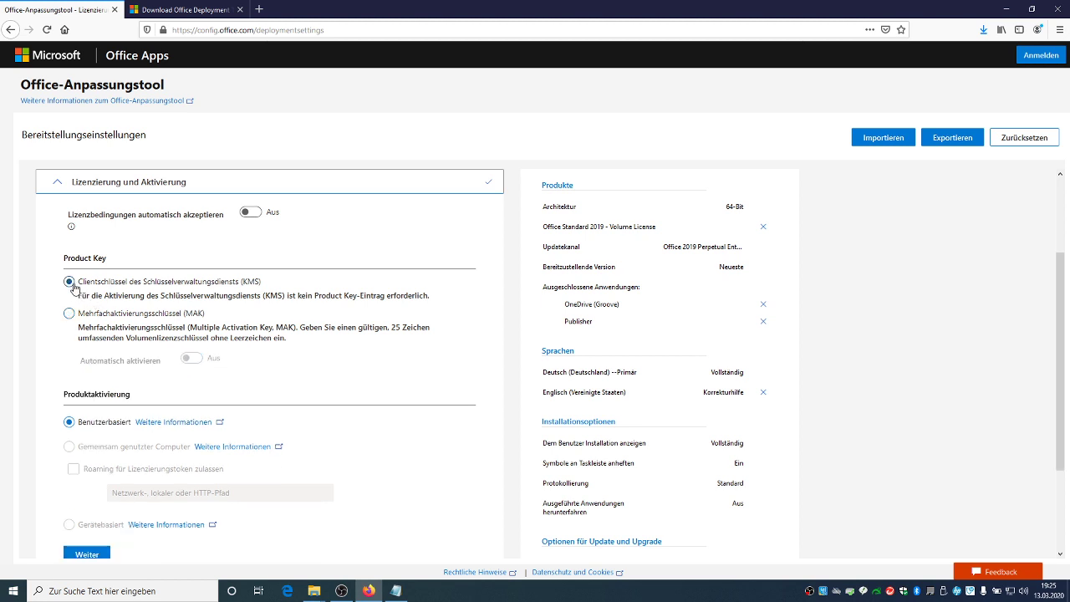
- Accept the licensing settings with the KMS client key and enter "stifter helfen" as the organisation name in the general settings
scroll(90, 492, down, 1)
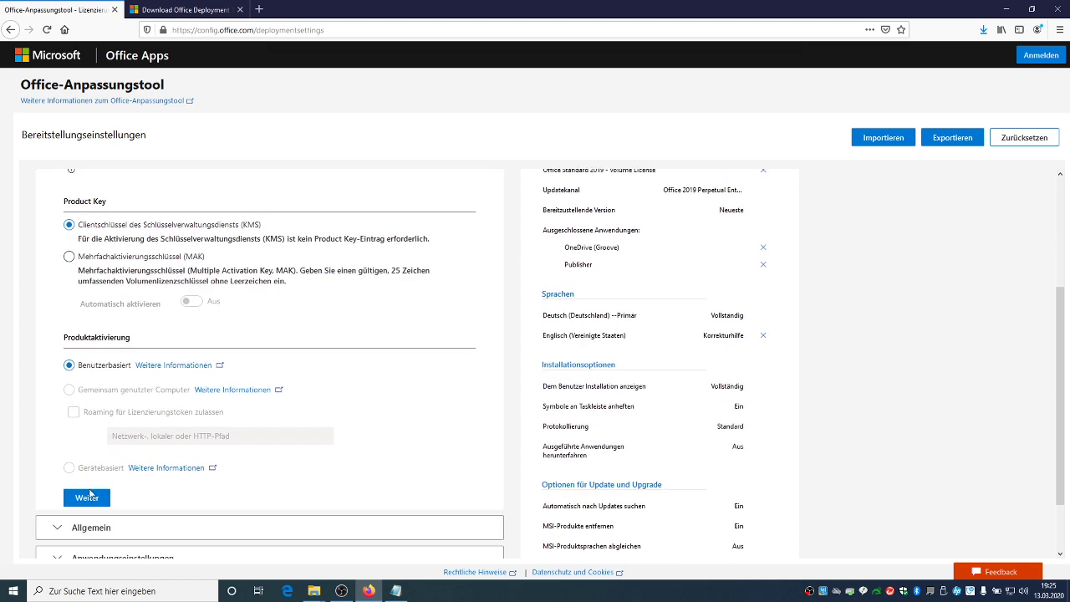
click(88, 497)
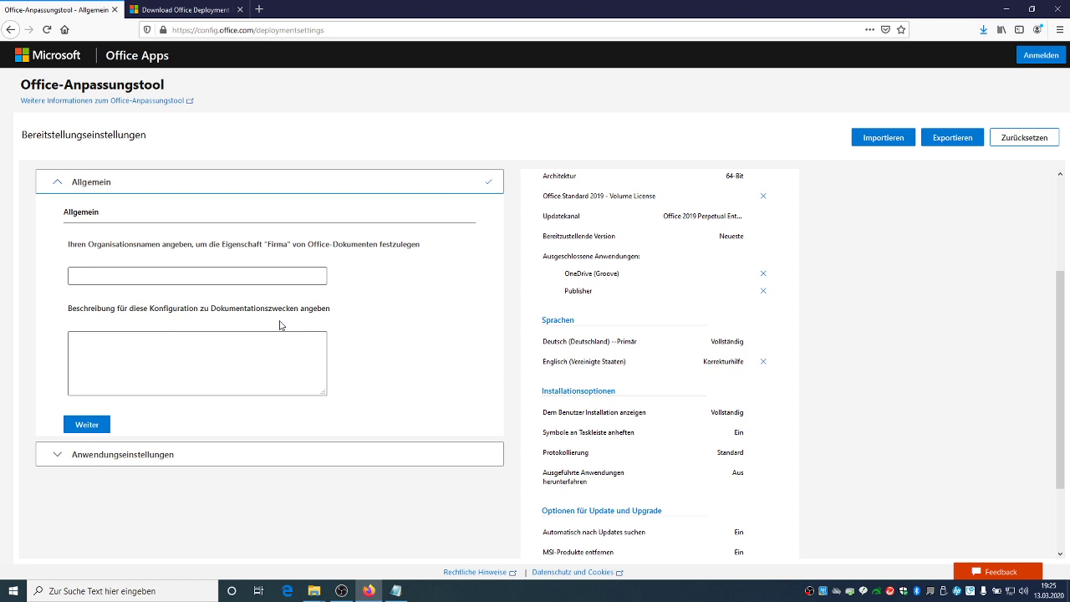
click(185, 275)
text(stifter helfen)
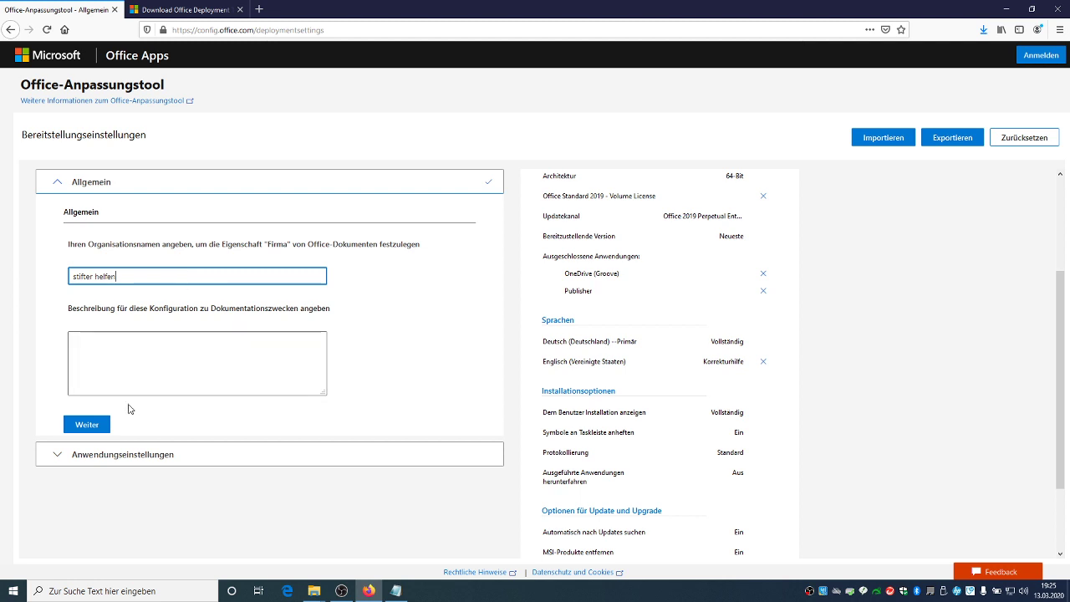
click(89, 425)
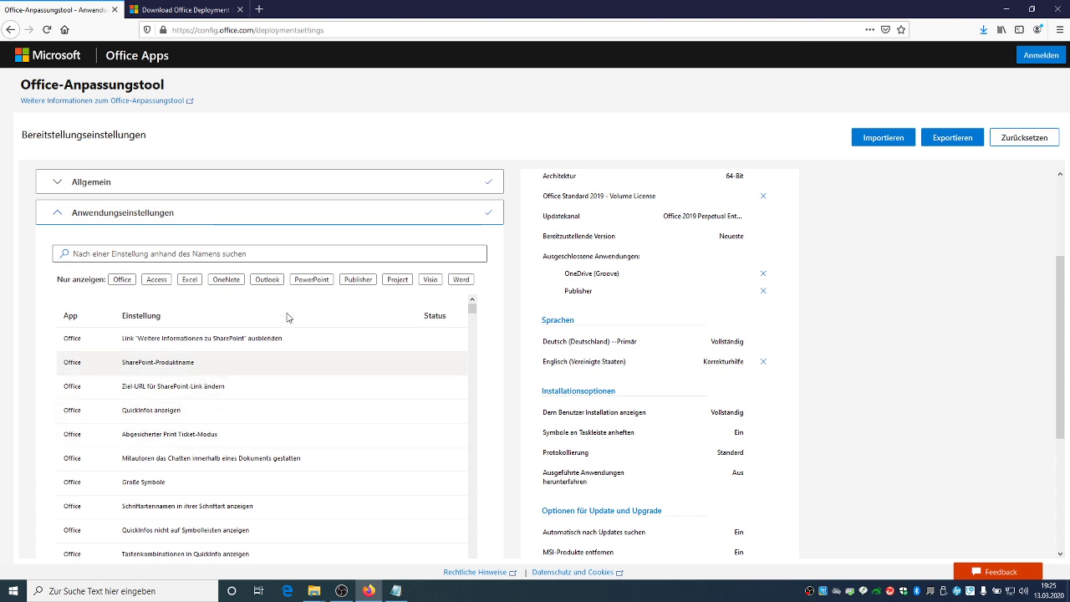
- Look through the application settings list and finish the configuration without changing any of them
scroll(252, 339, down, 5)
scroll(259, 346, down, 3)
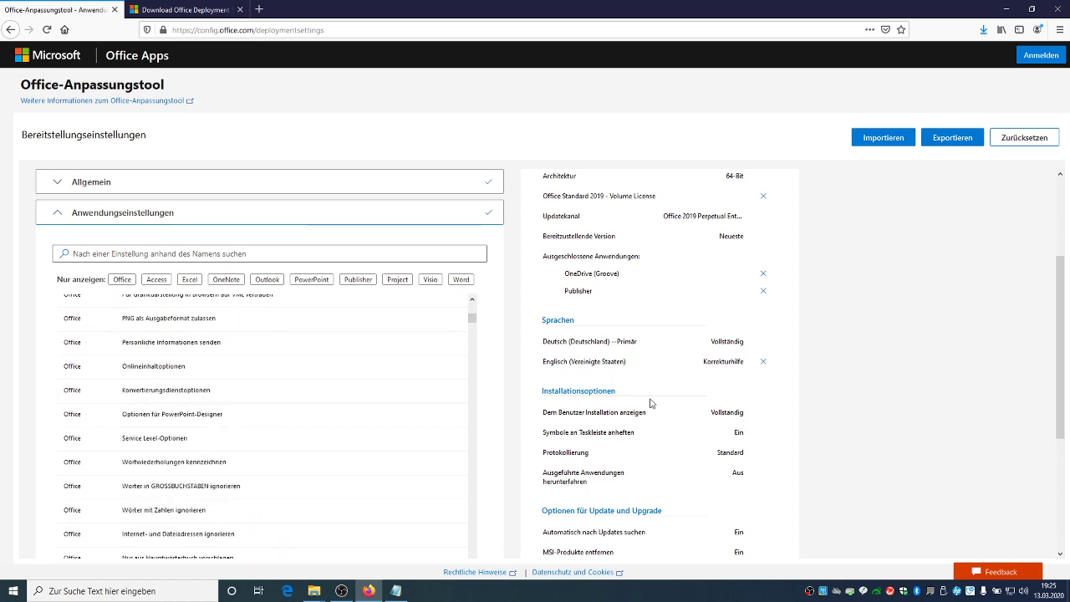
drag(1059, 312, 1056, 456)
scroll(324, 382, down, 5)
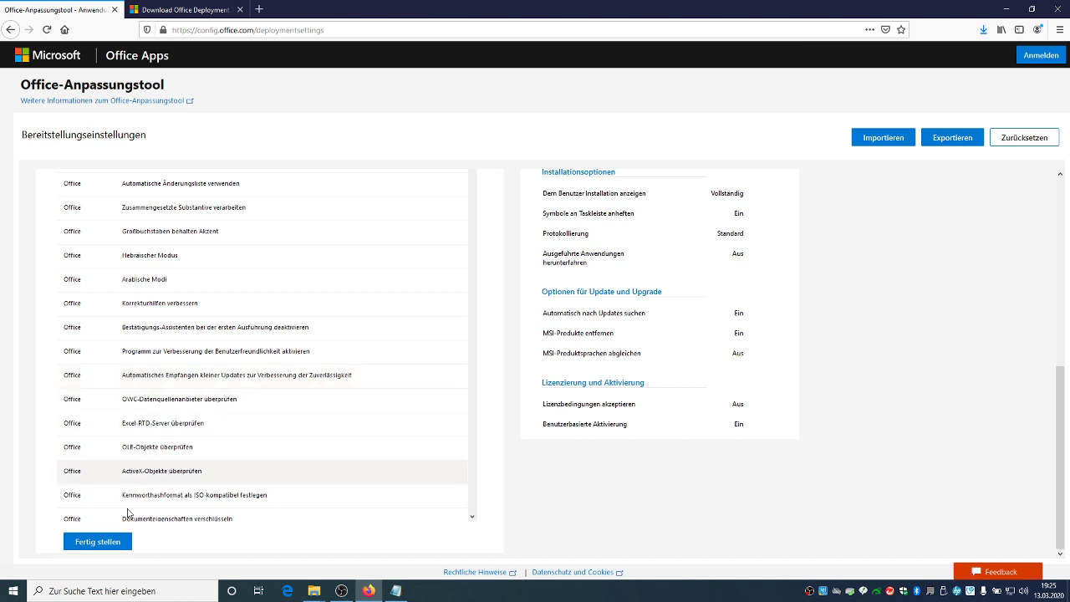
click(103, 547)
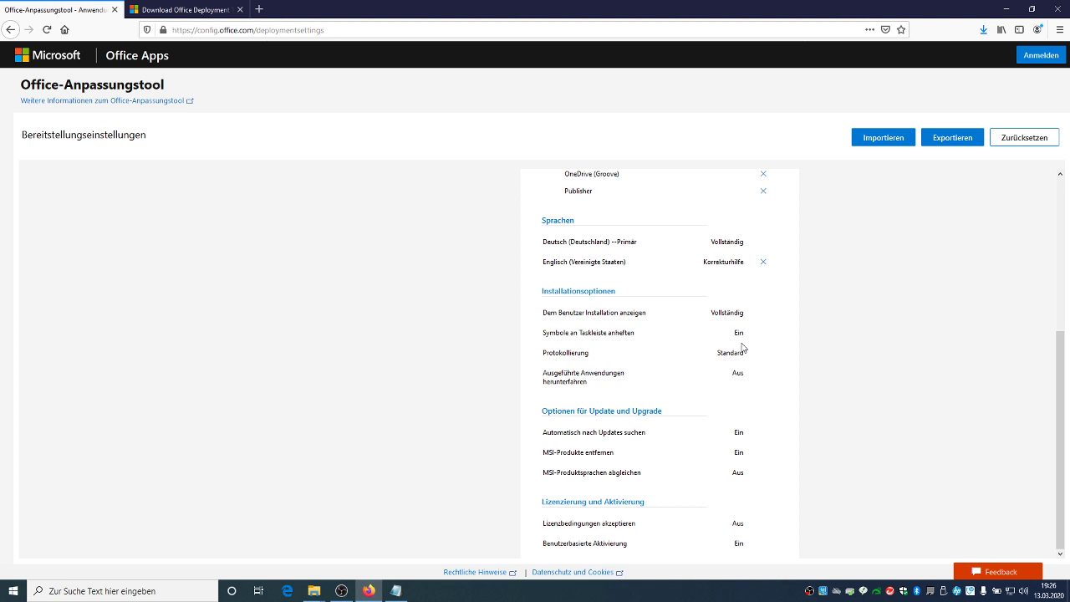
- Start exporting the configuration and keep the current settings for the default file format
click(945, 143)
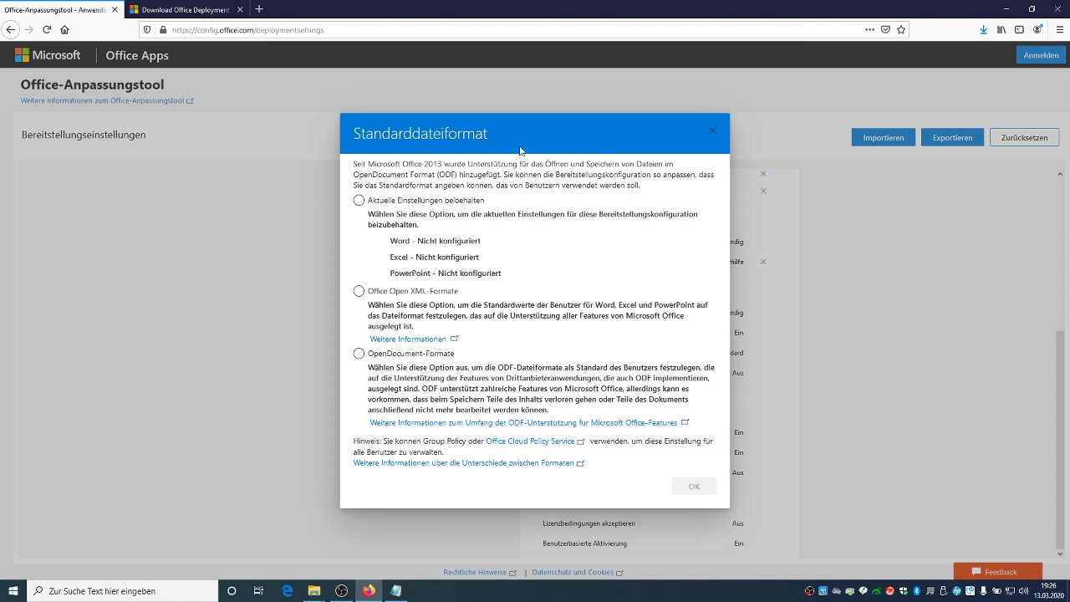
click(360, 203)
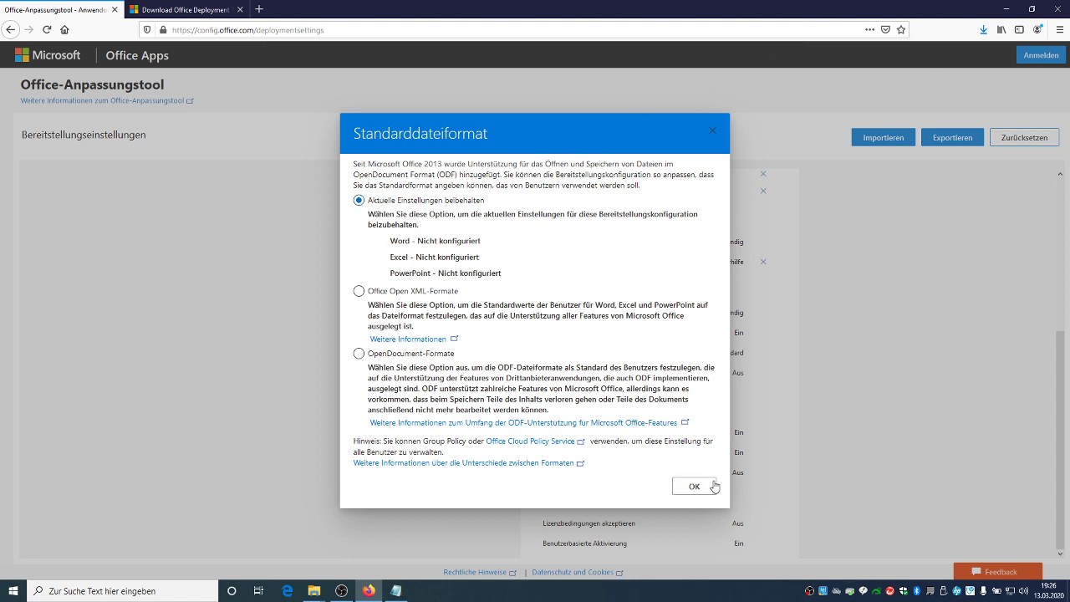
click(706, 493)
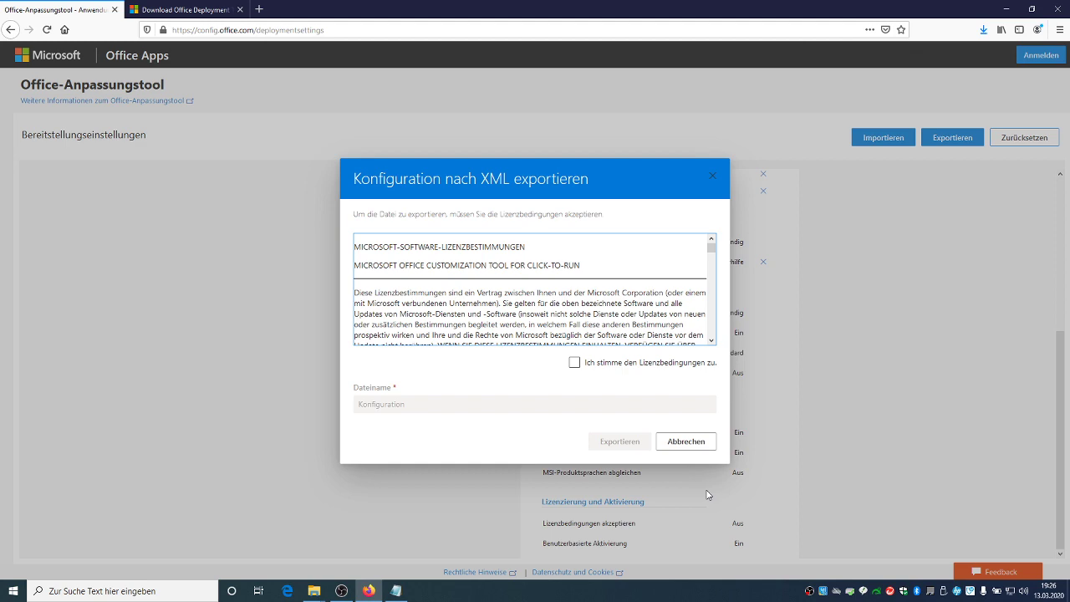
- Accept the licence terms, export the configuration under the file name Konfiguration, and save the XML file
scroll(512, 267, down, 15)
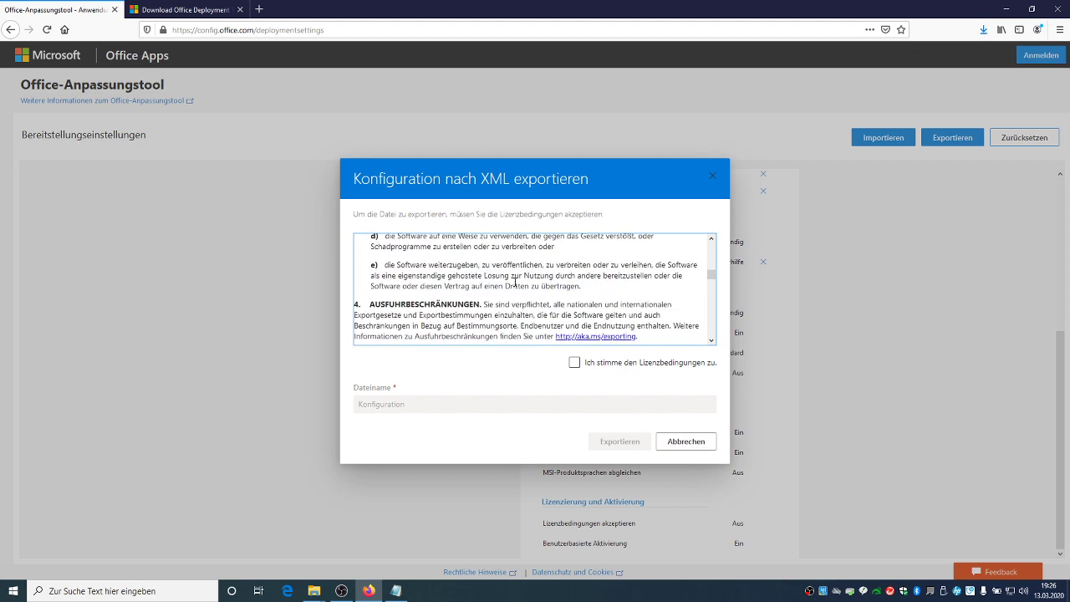
click(575, 363)
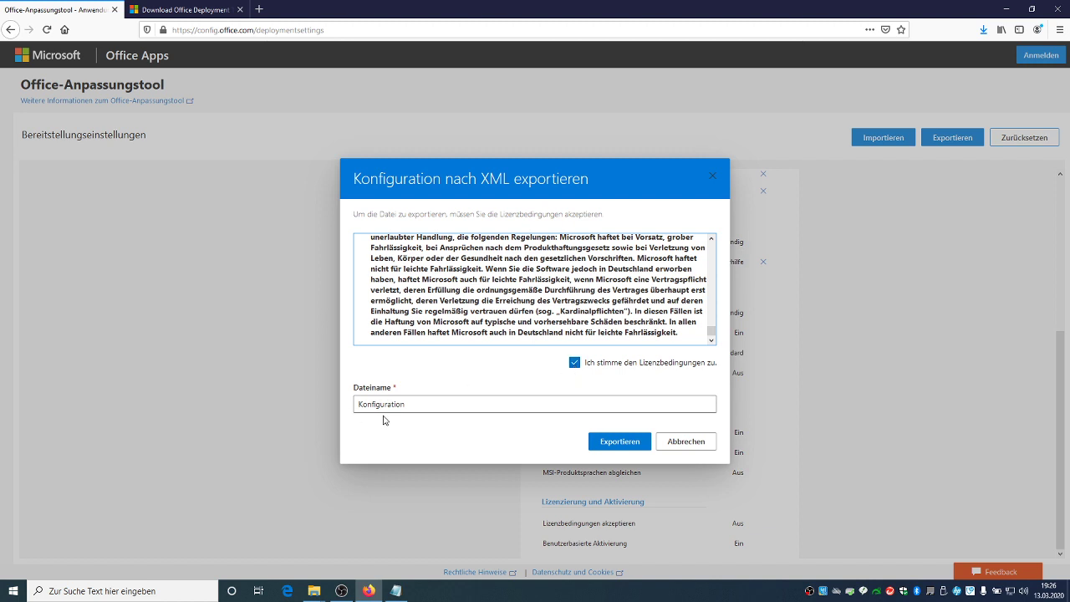
click(609, 443)
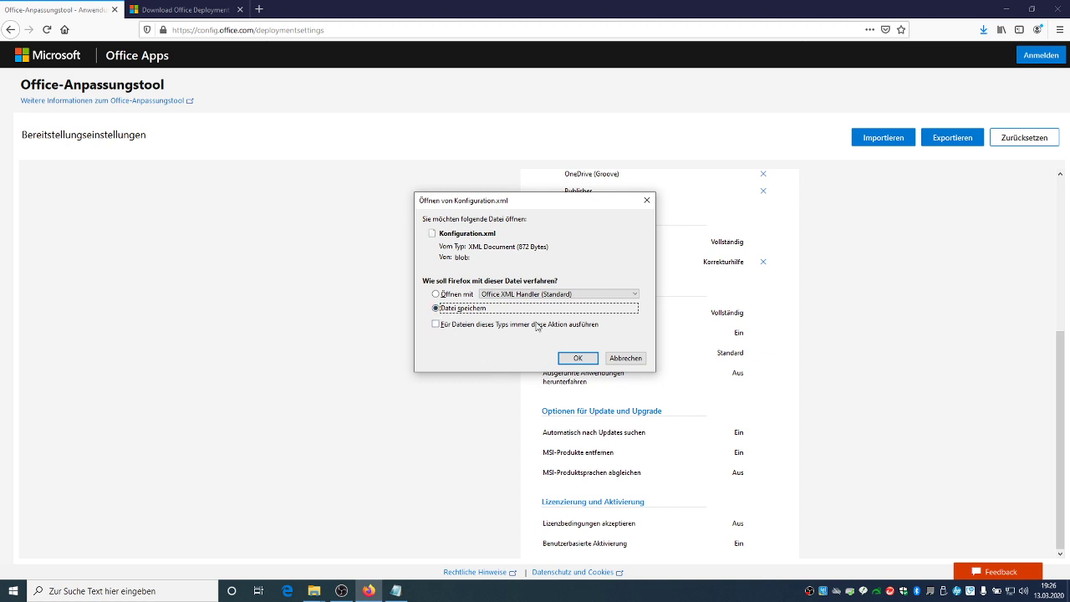
click(567, 358)
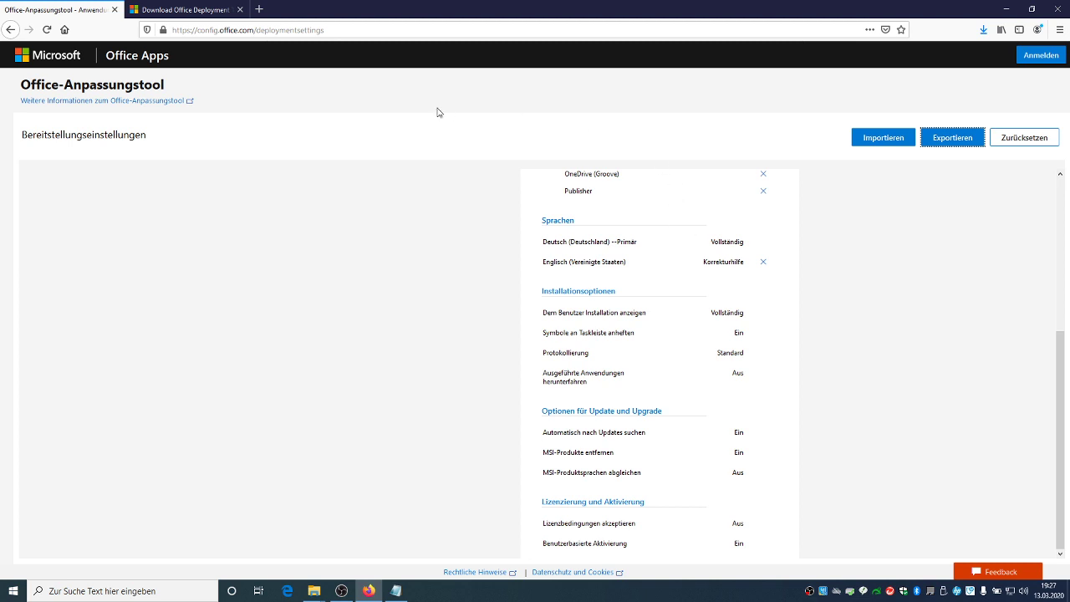
- Download the Office Deployment Tool in English from the Microsoft Download Center and save officedeploymenttool_12325-20288.exe
click(195, 10)
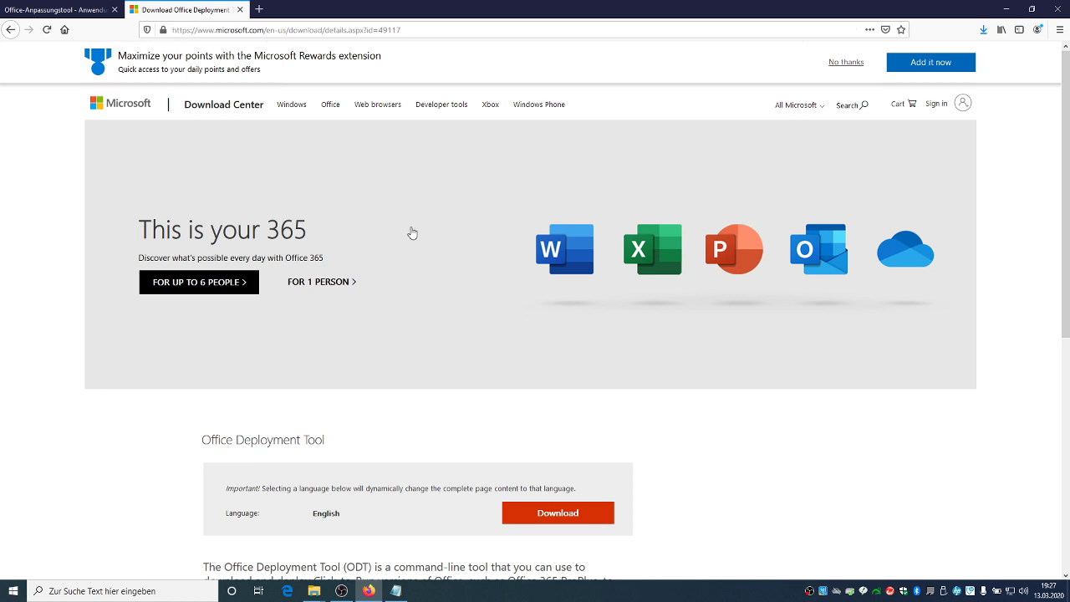
scroll(441, 256, down, 3)
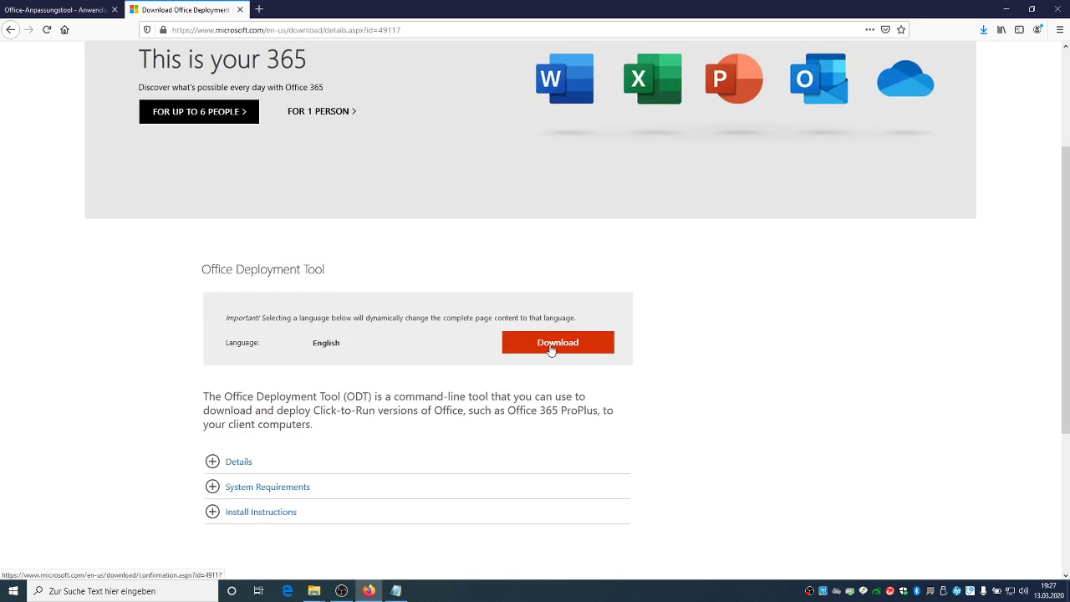
click(551, 349)
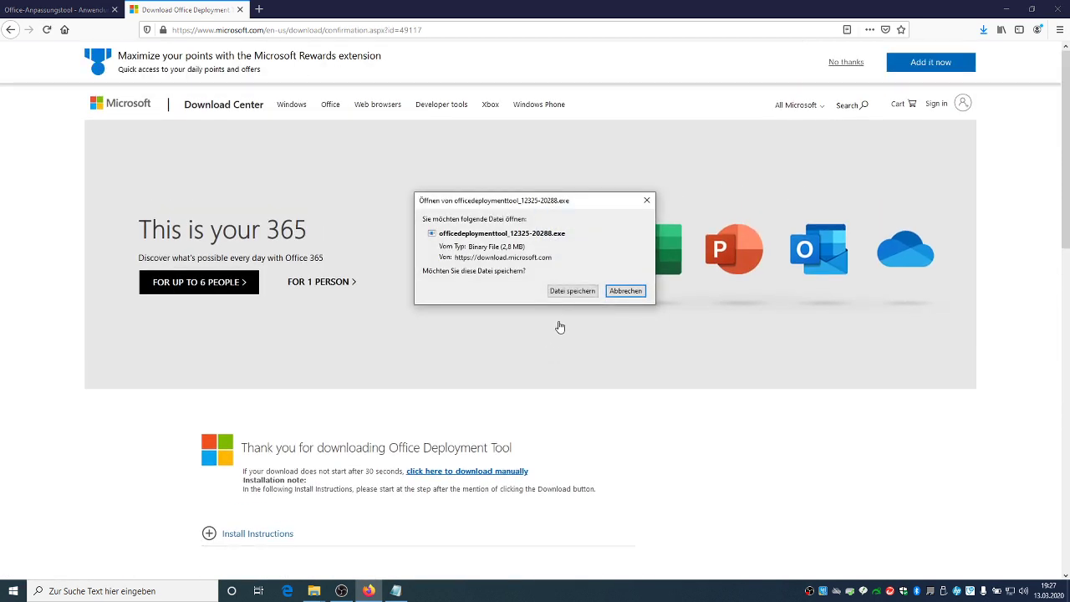
click(570, 293)
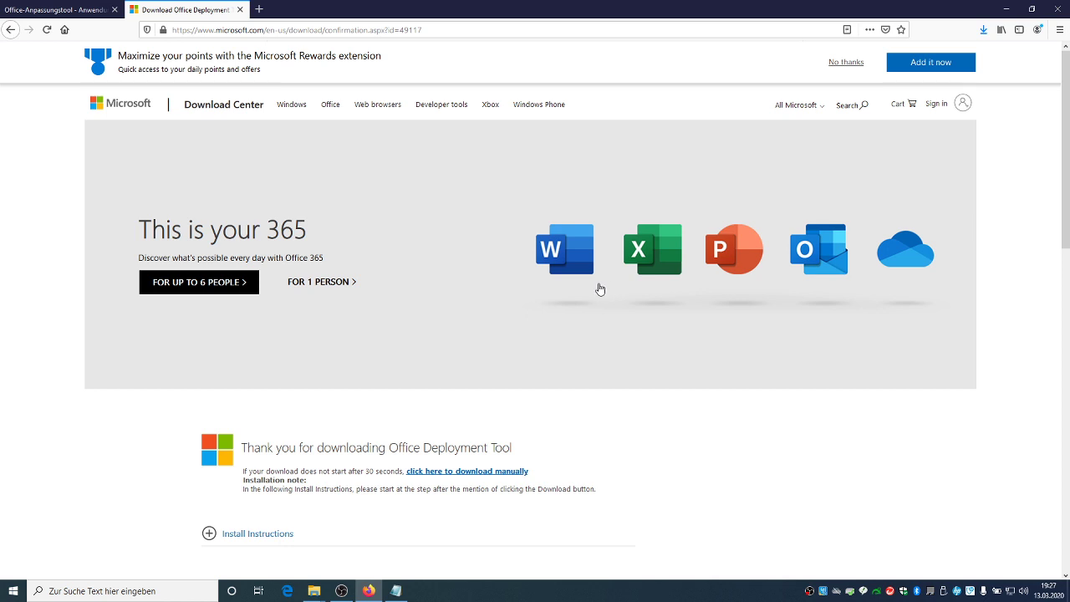
- Minimise the browser and create a new folder named Office2019 on the desktop
click(1007, 9)
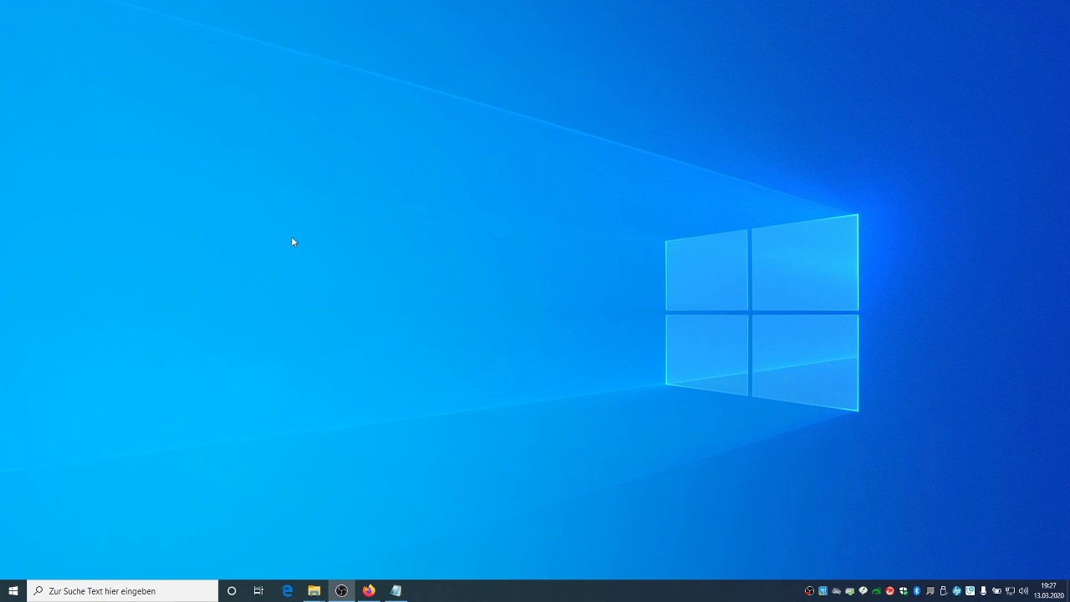
right_click(292, 215)
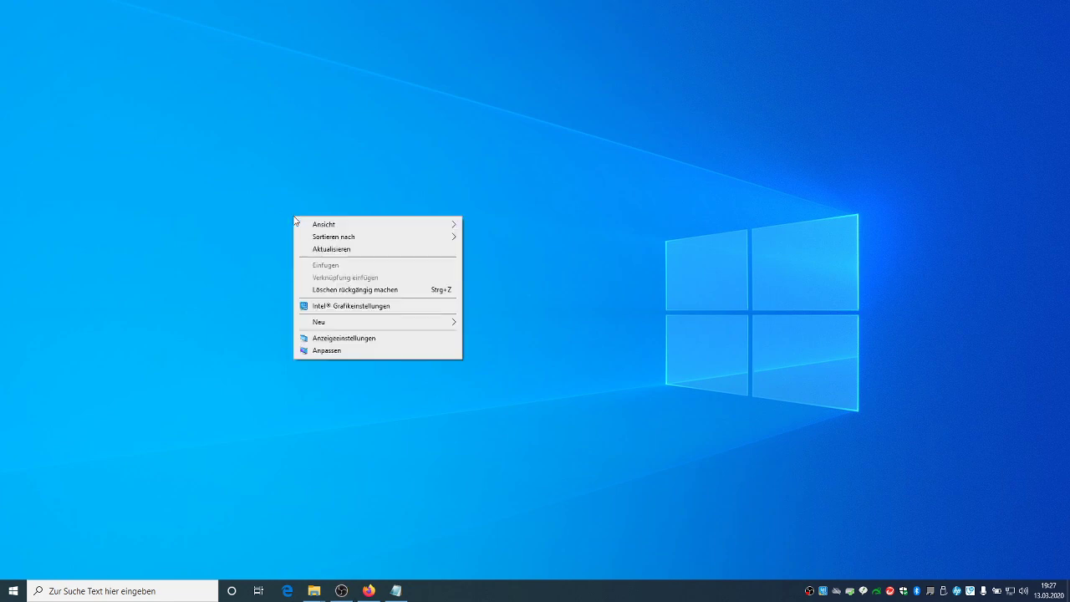
mouse_move(334, 325)
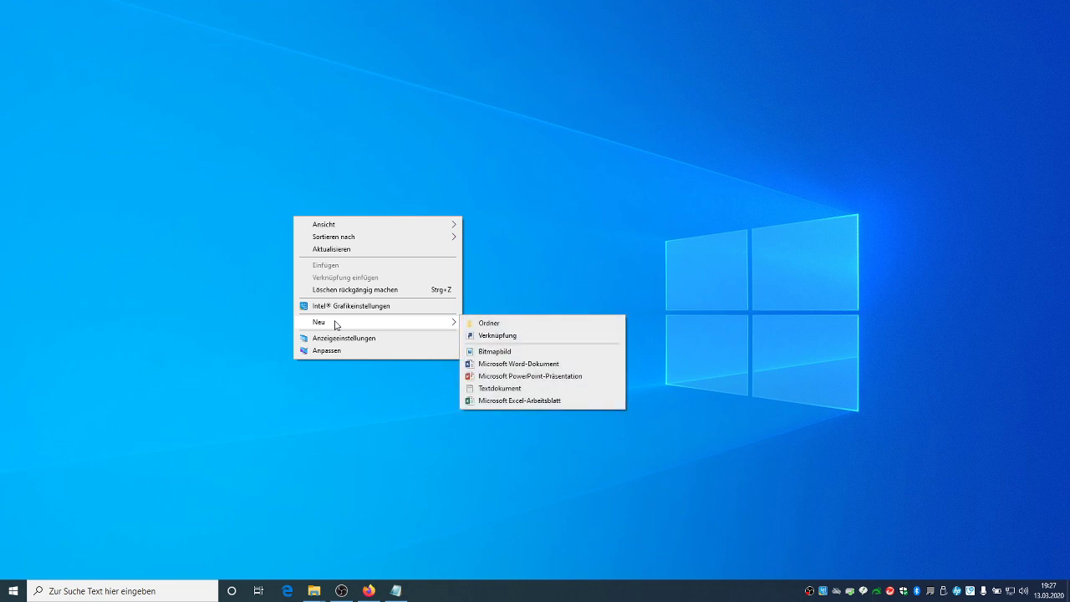
click(487, 325)
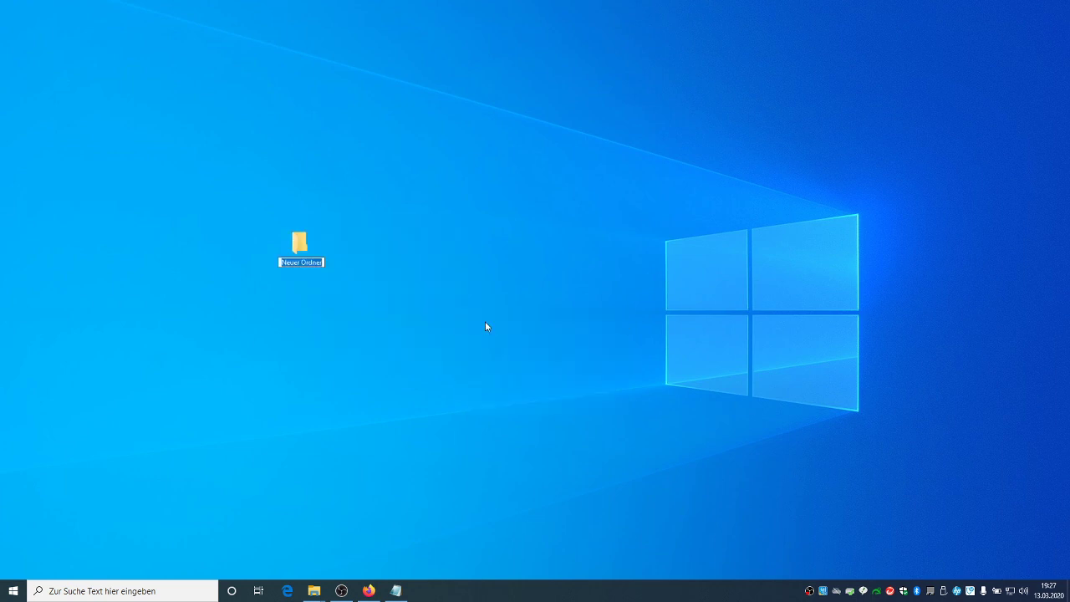
text(Office2019)
key(Return)
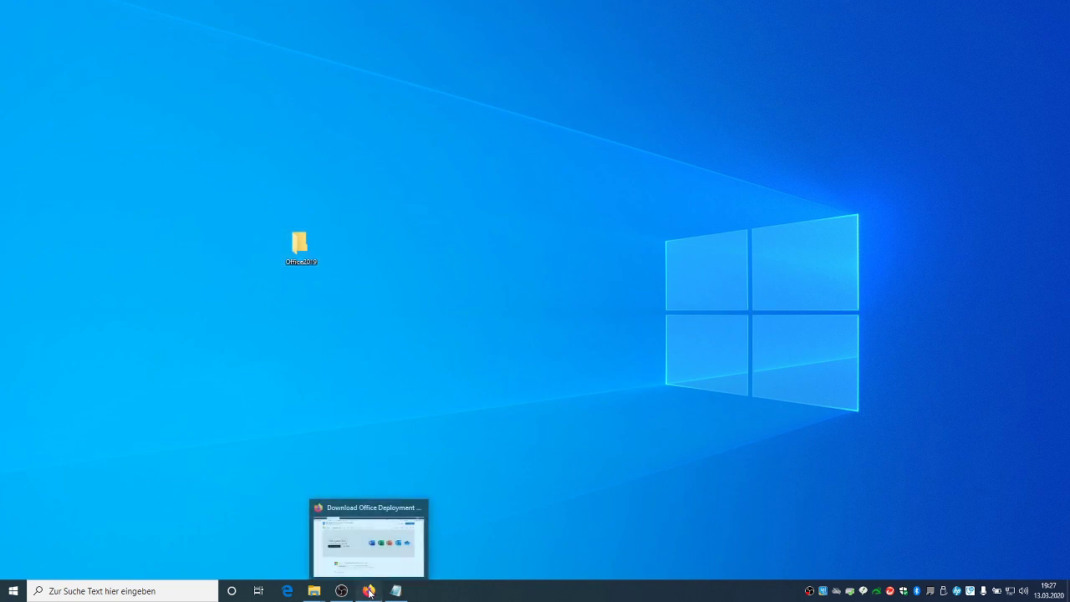
click(363, 567)
mouse_move(327, 595)
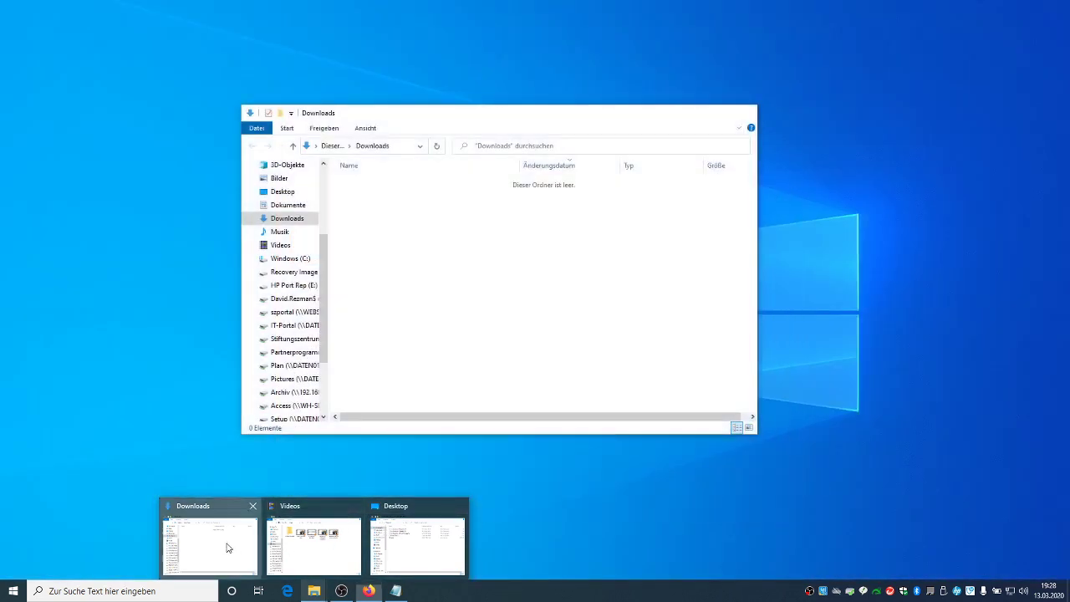
click(227, 547)
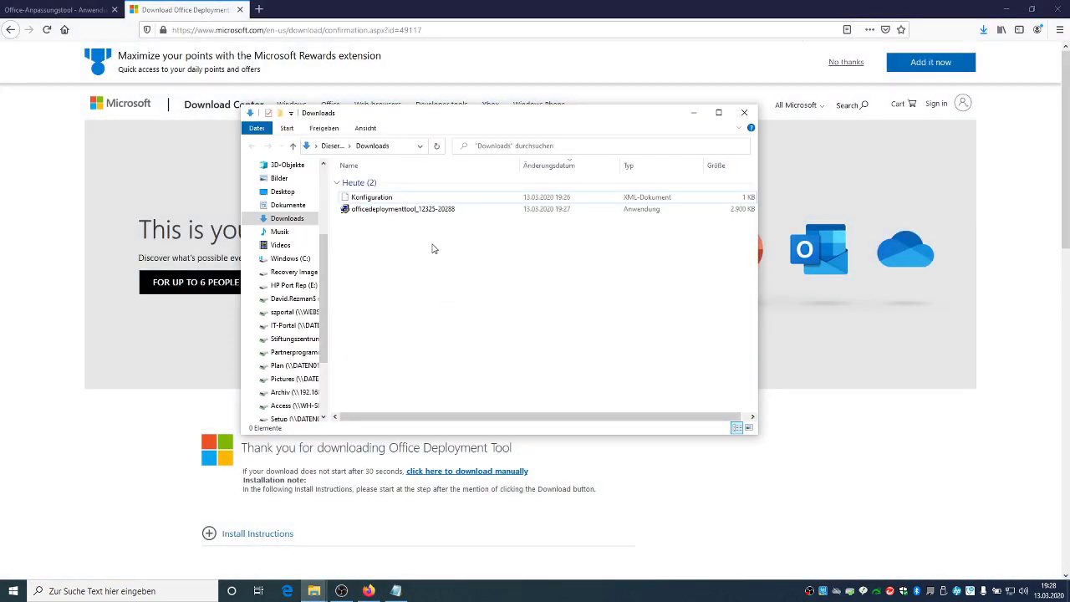
double_click(380, 213)
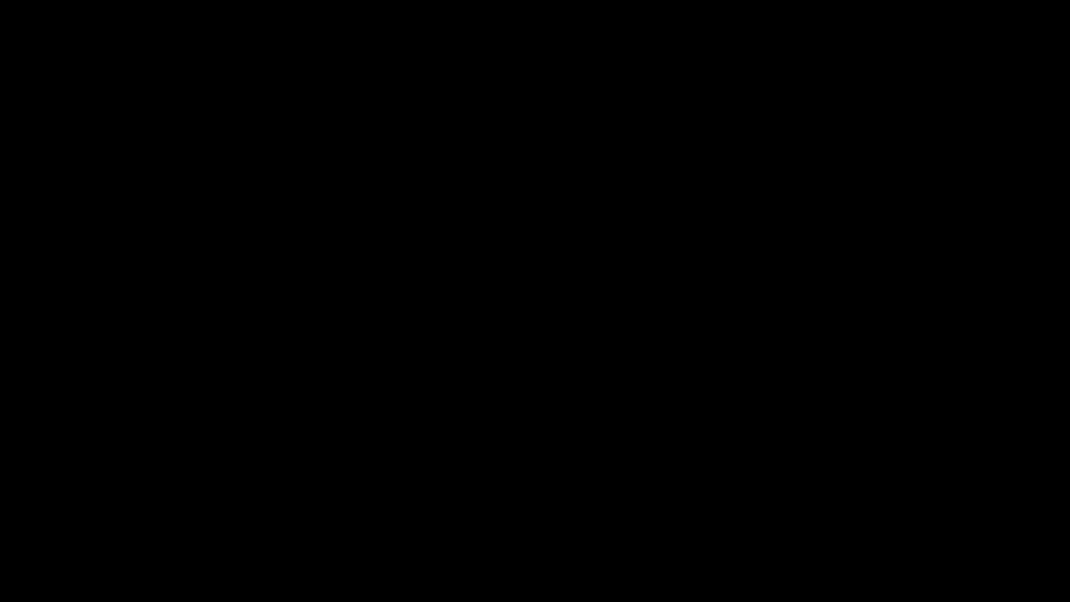
click(452, 374)
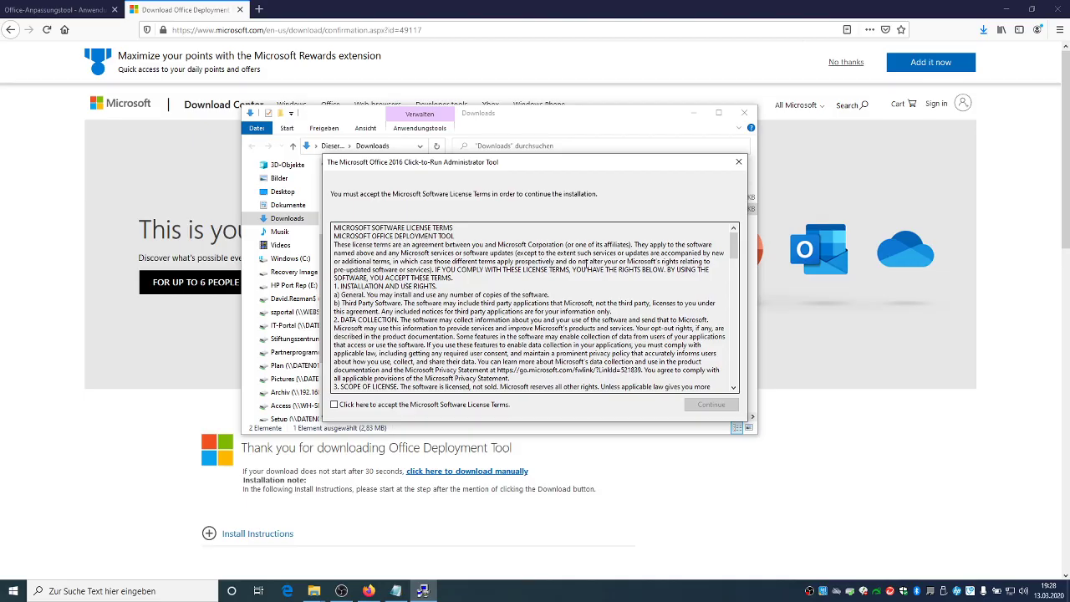
- Read through to the end of the Microsoft Software License Terms, accept them and continue the extraction
scroll(509, 285, down, 3)
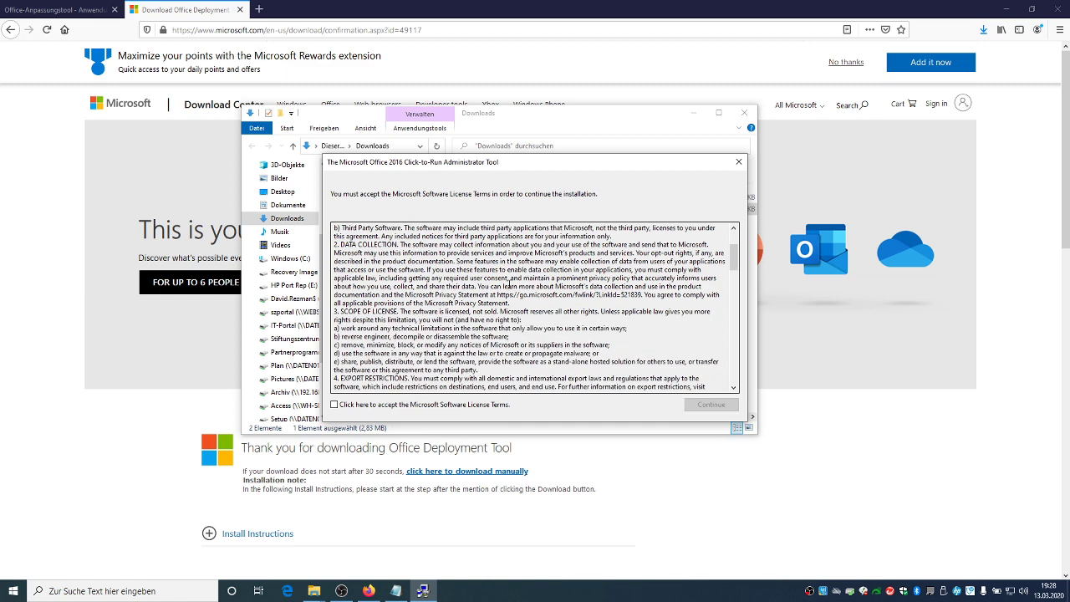
scroll(509, 285, down, 15)
click(353, 405)
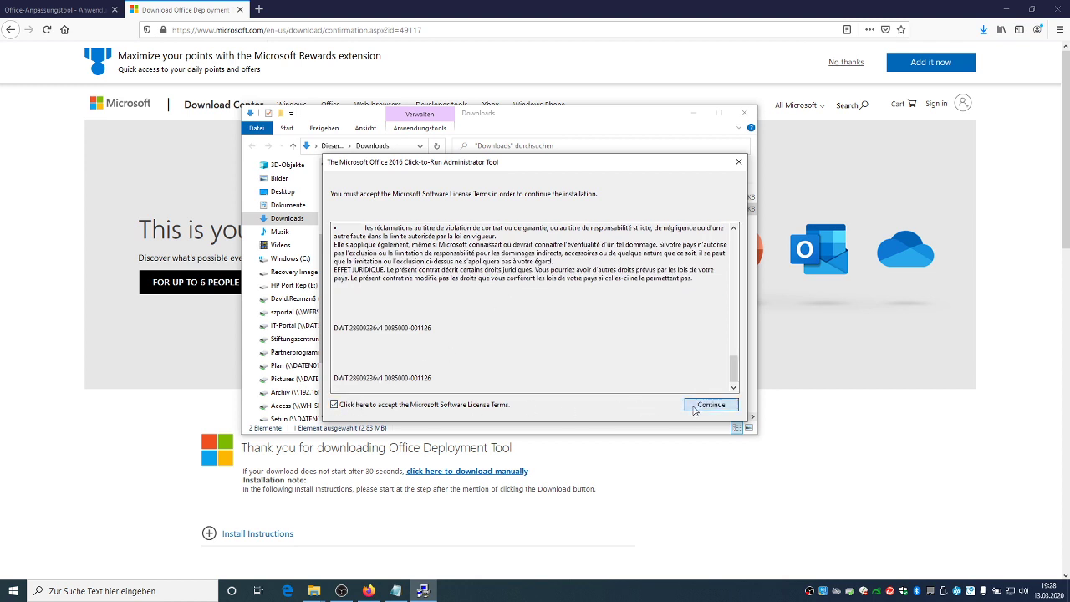
click(693, 409)
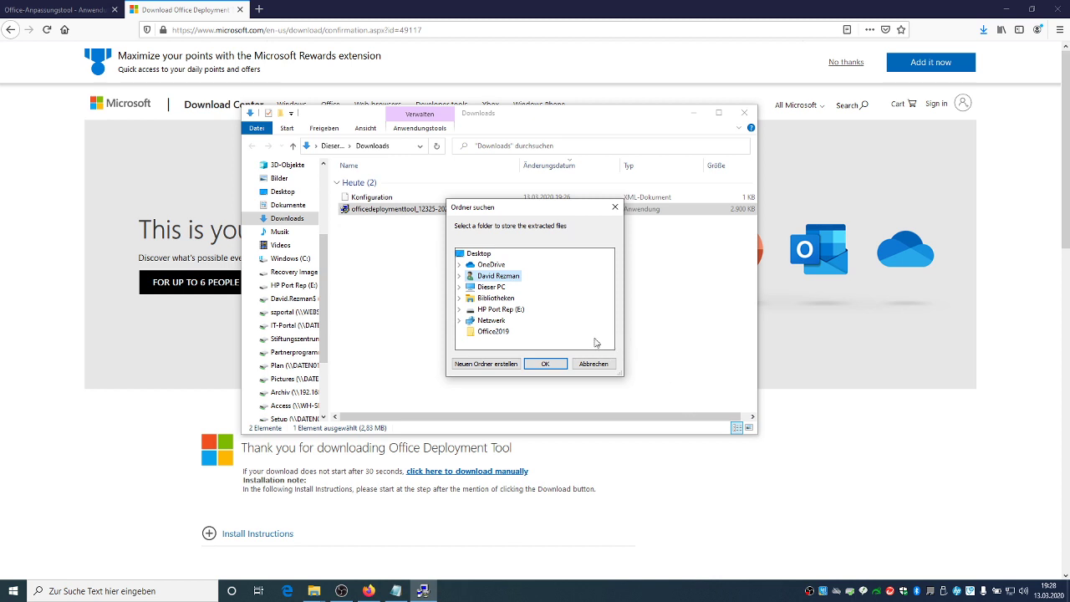
- Extract the deployment tool files into the Office2019 folder on the desktop and close the completion message
click(497, 334)
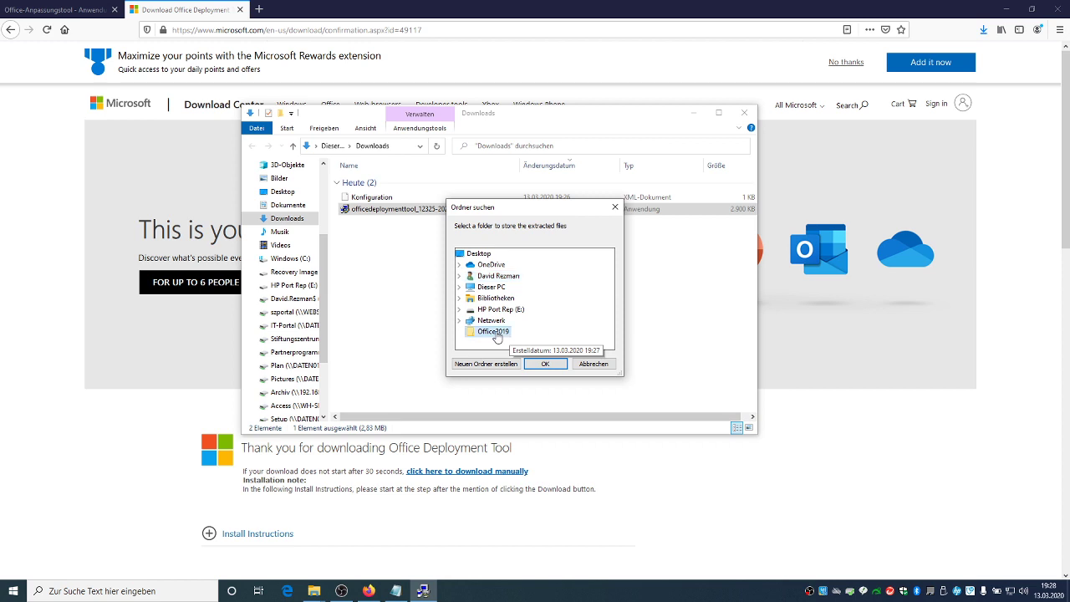
click(543, 364)
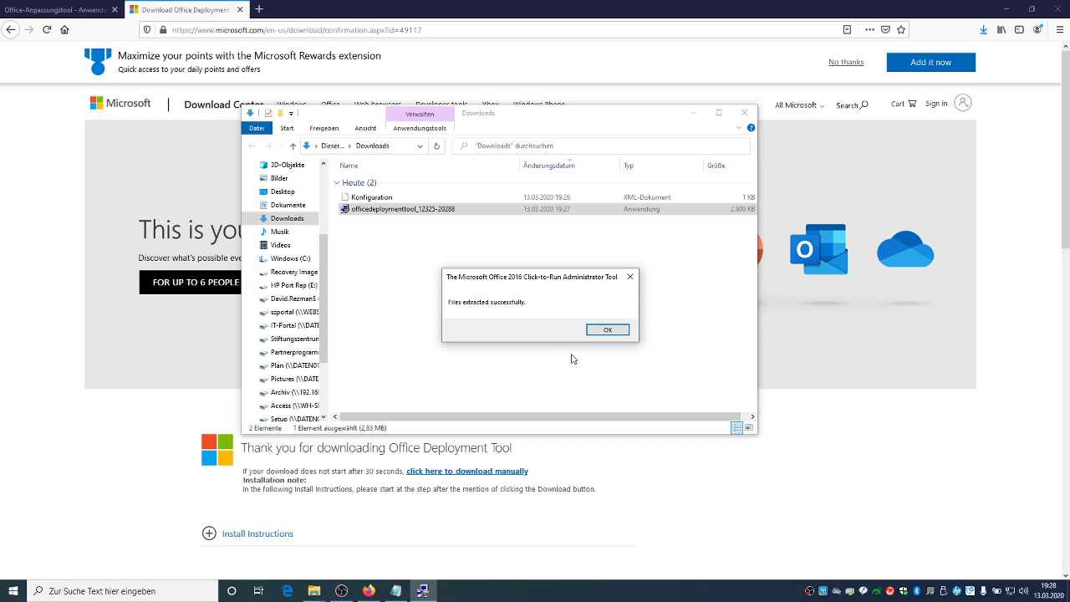
click(607, 330)
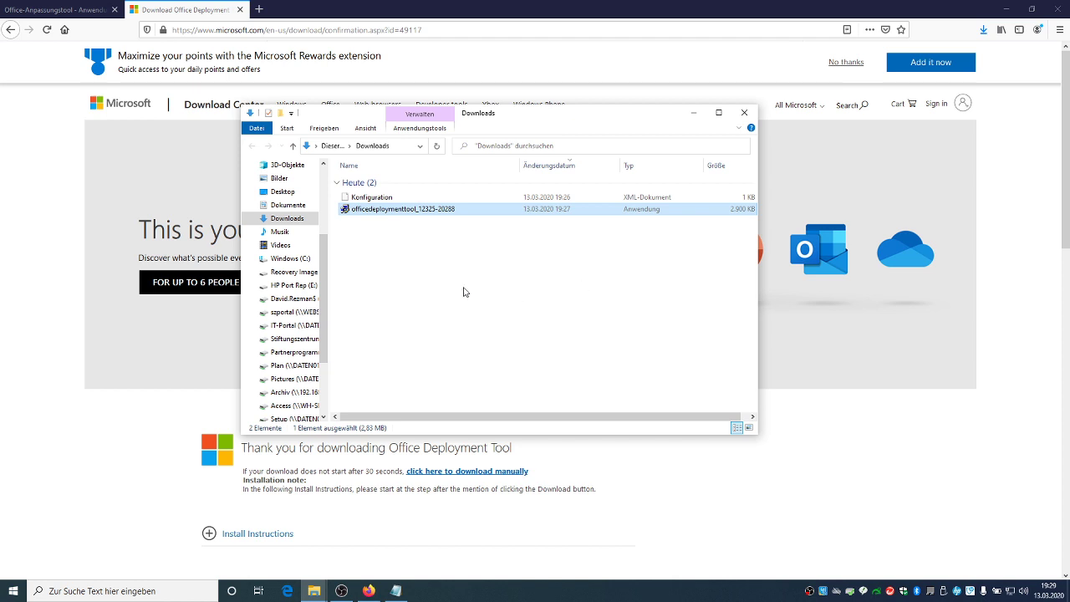
- Clear the browser and Downloads windows out of the way and open the Office2019 folder from the desktop
click(651, 479)
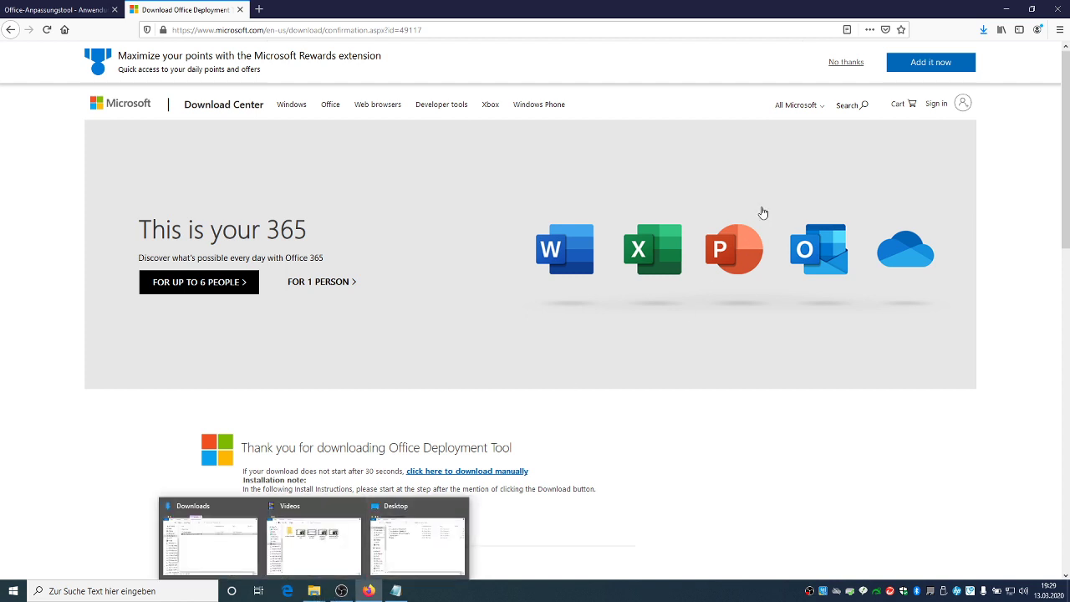
click(1005, 7)
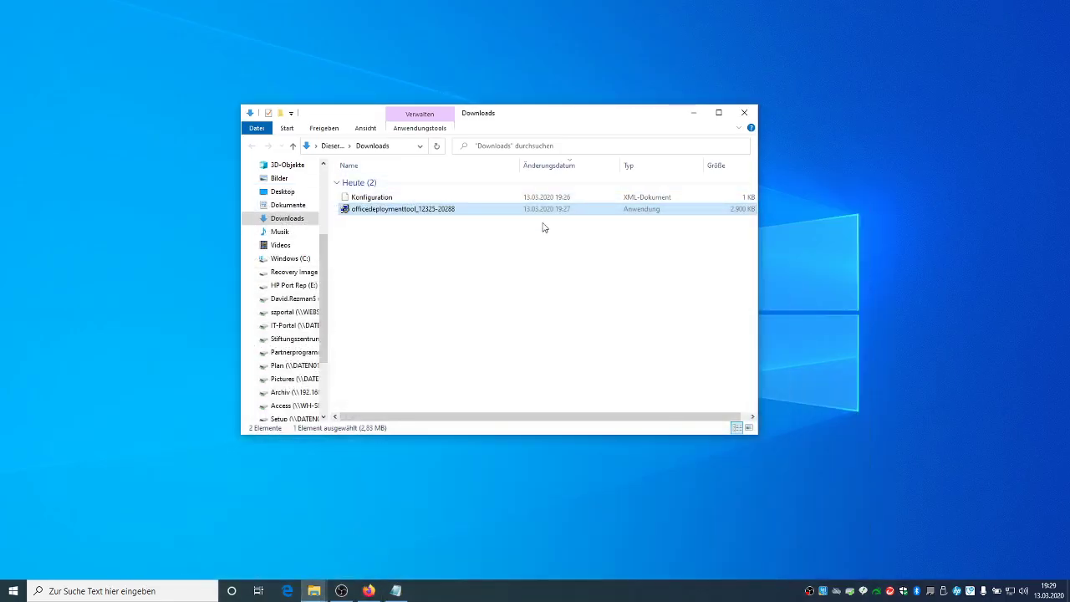
click(693, 113)
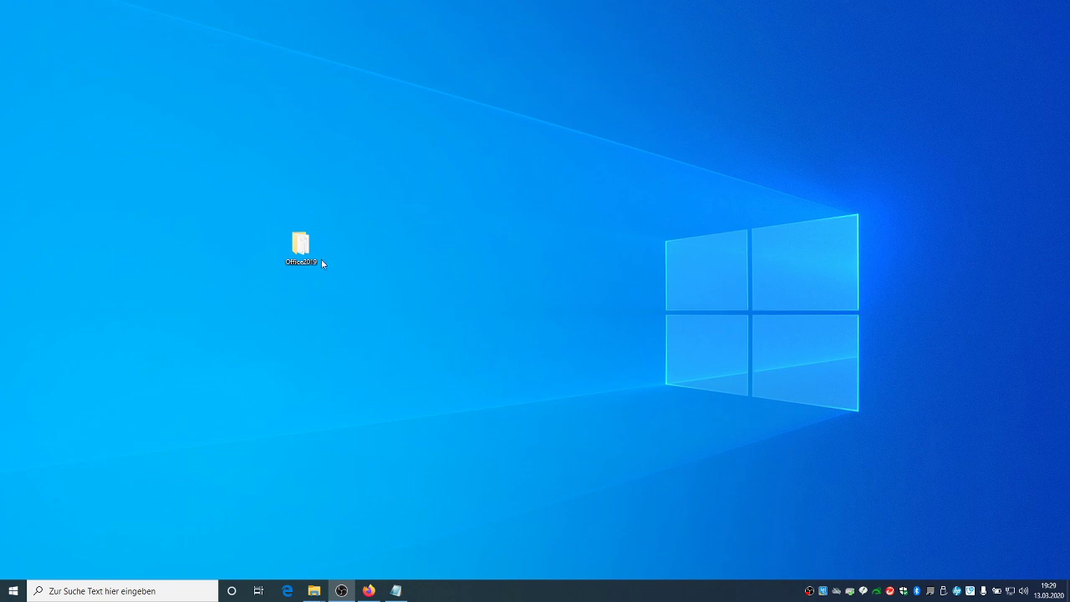
double_click(295, 249)
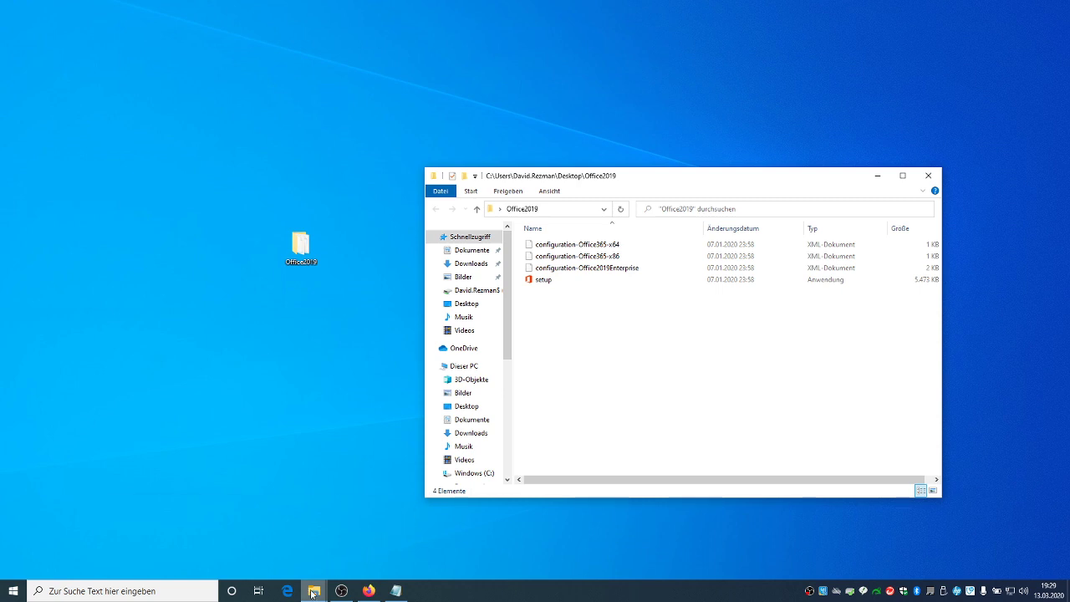
- Copy the Konfiguration XML file from the Downloads folder into the Office2019 folder
mouse_move(313, 591)
click(168, 556)
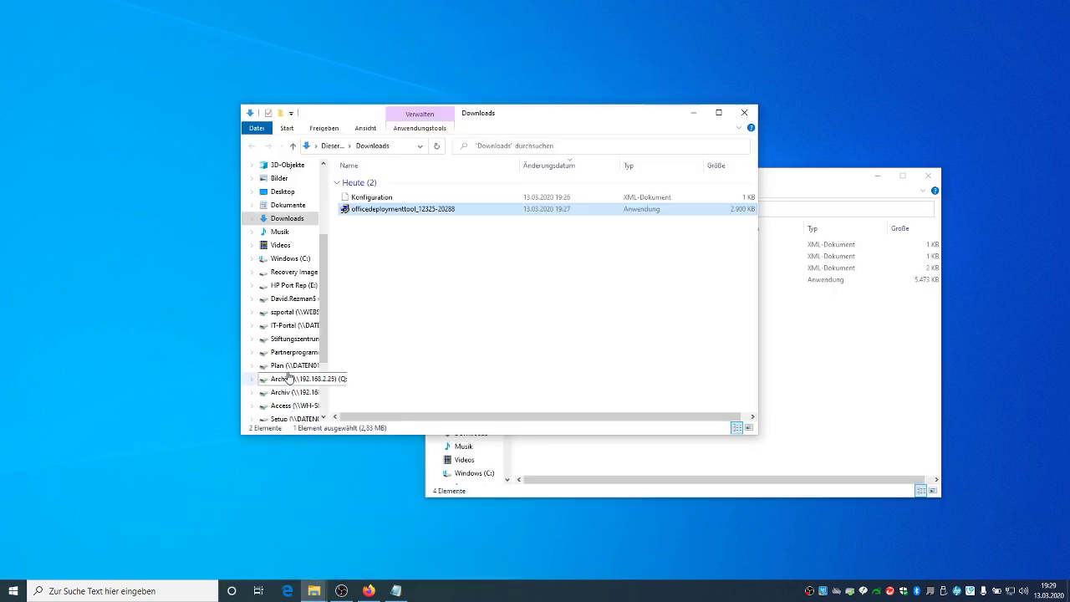
click(381, 199)
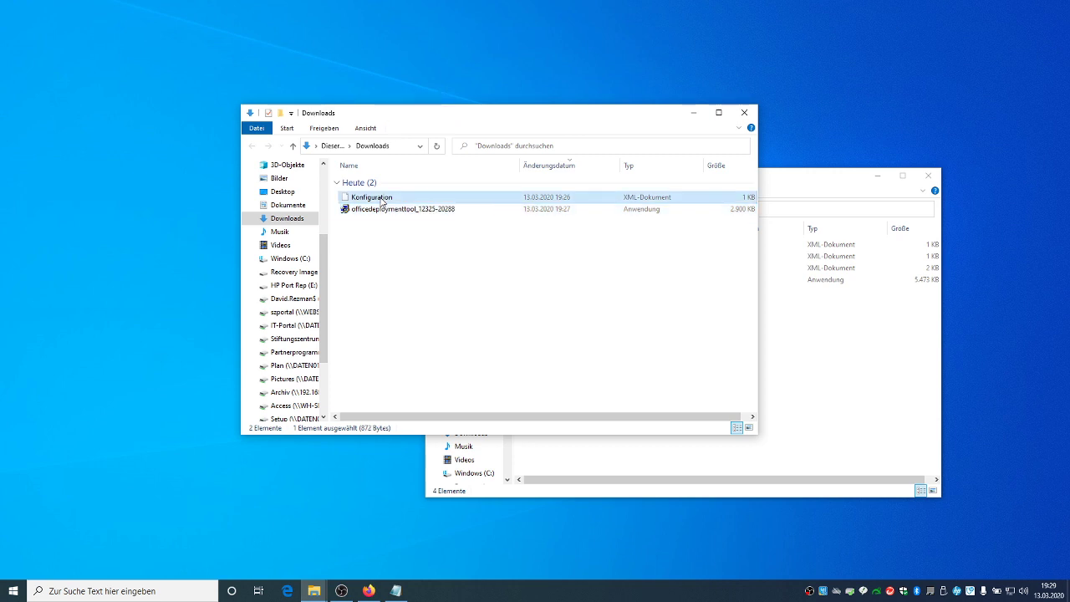
right_click(380, 200)
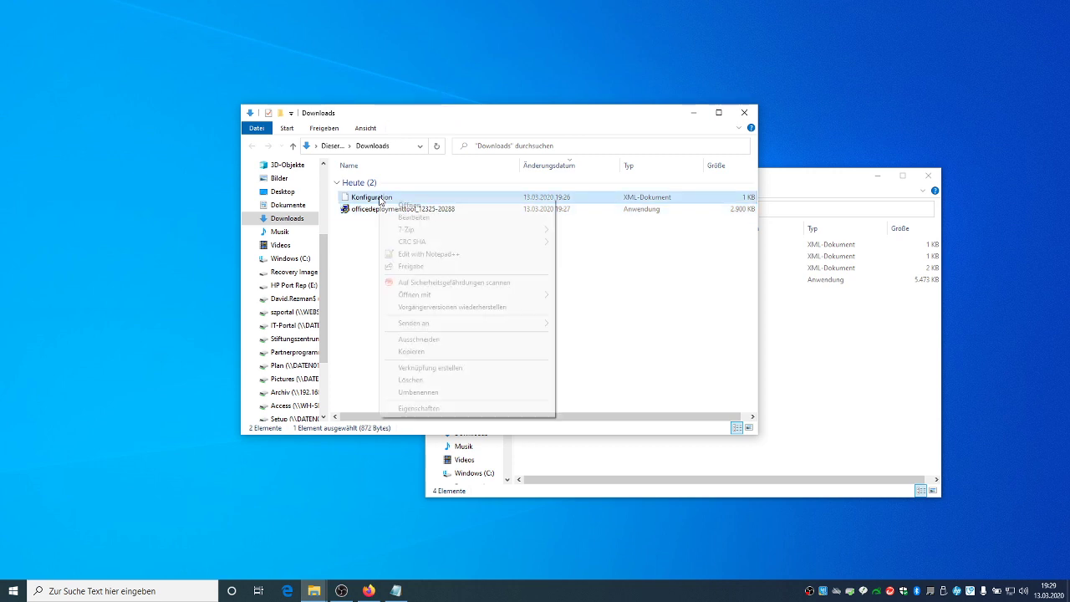
click(411, 352)
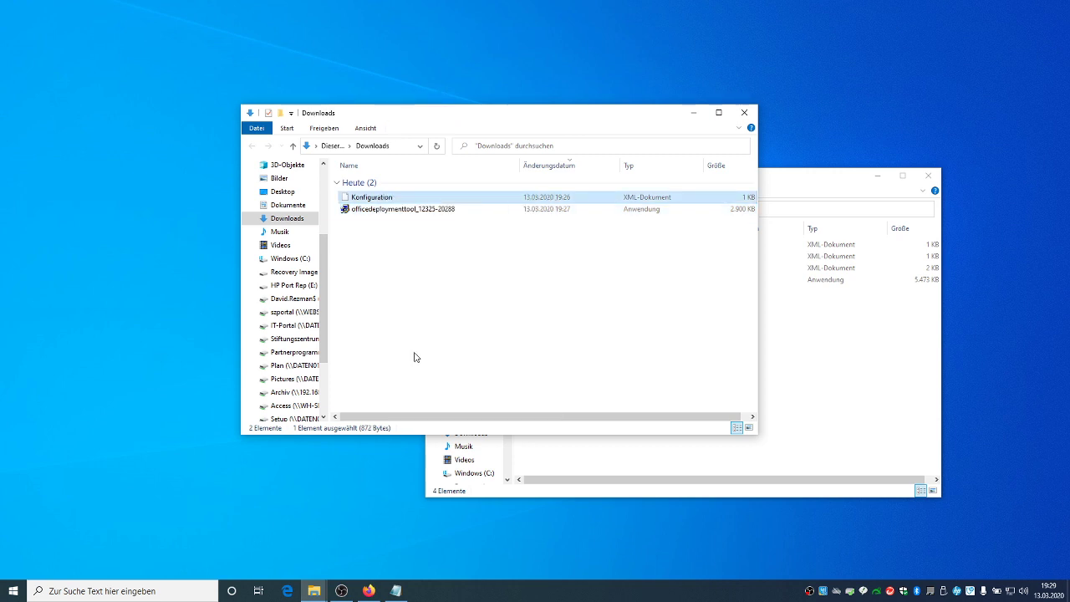
click(807, 347)
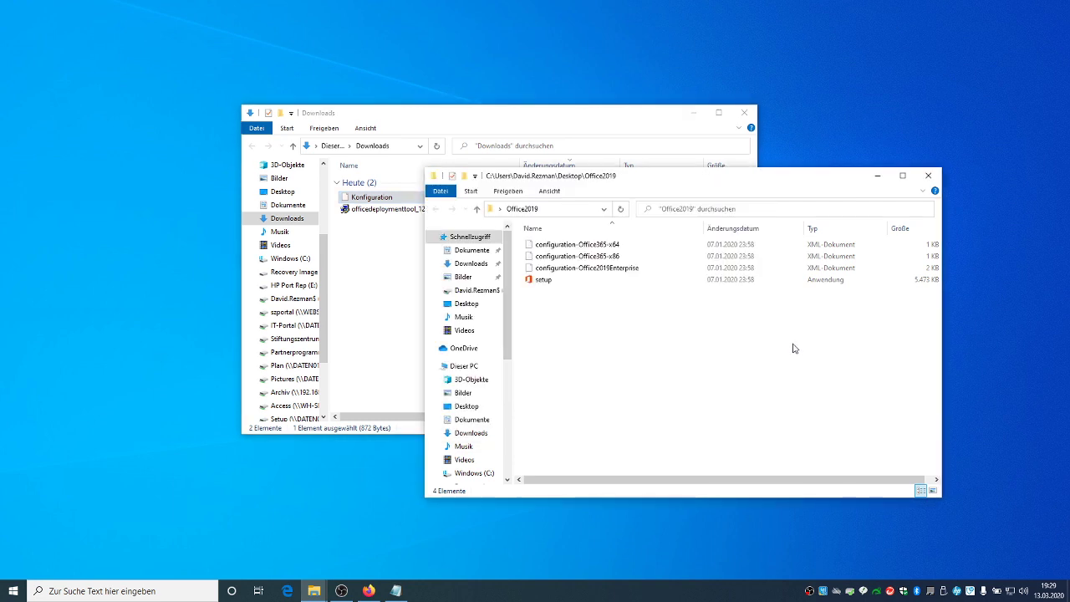
right_click(644, 343)
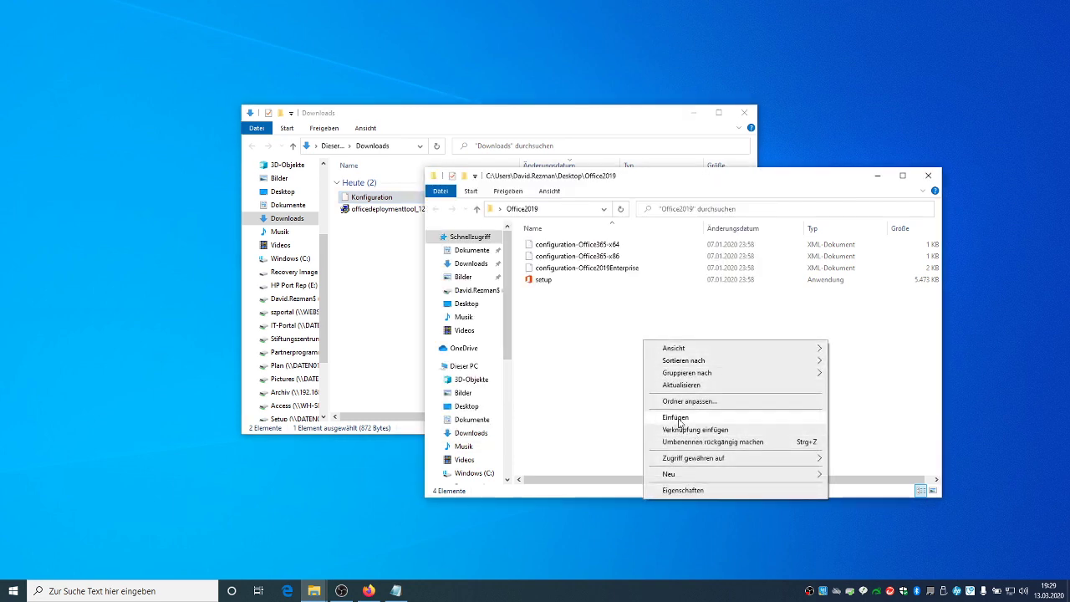
click(677, 414)
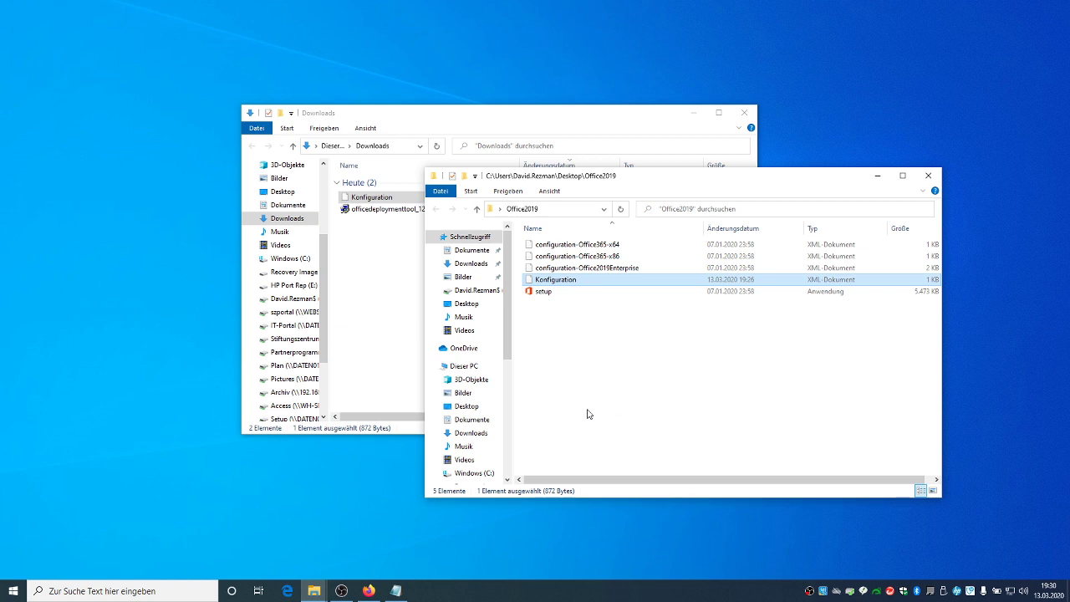
- Find the Windows command prompt with the search term CMD and open it
click(12, 596)
text(CMD)
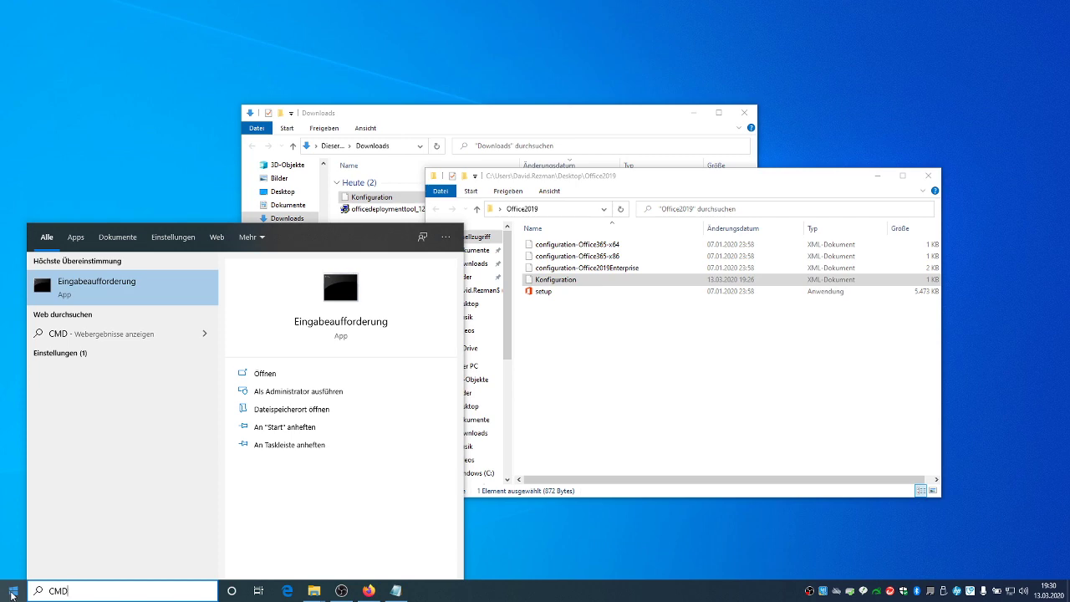
click(134, 293)
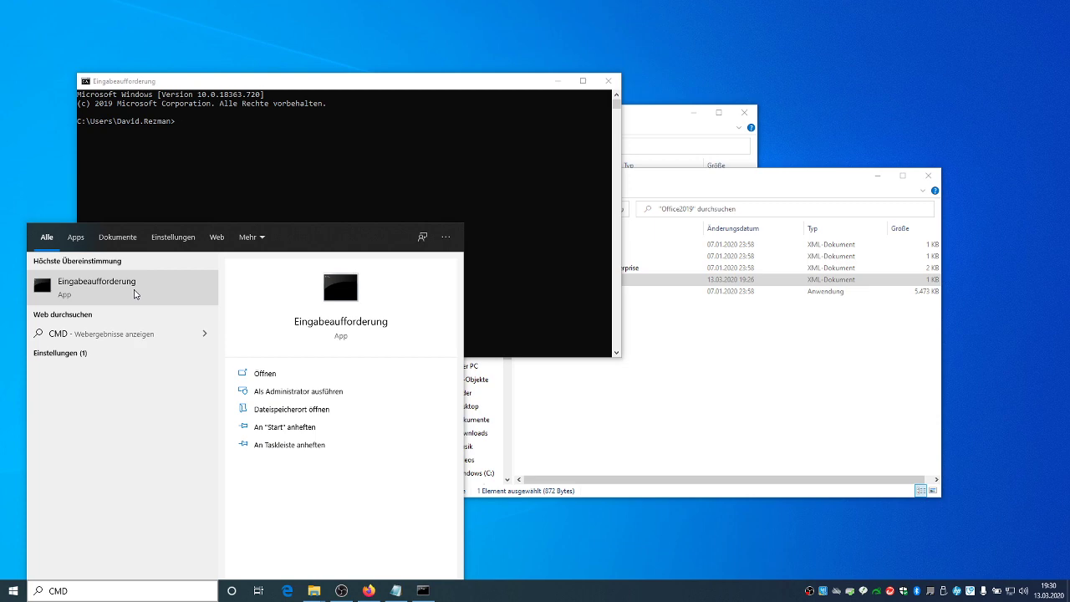
click(212, 187)
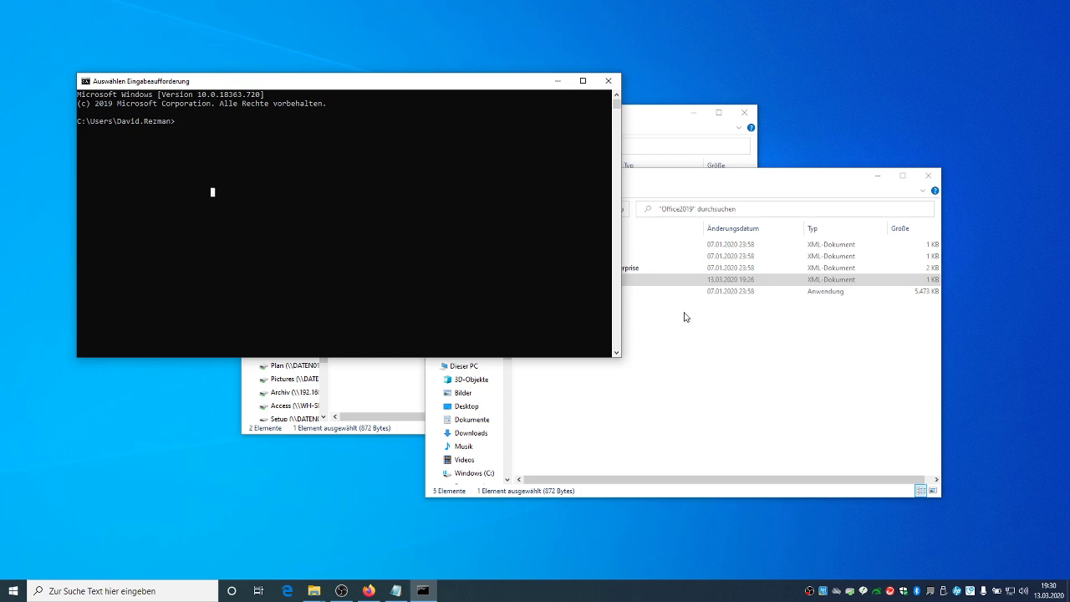
- Copy the full path of the Office2019 folder from its File Explorer window
click(733, 358)
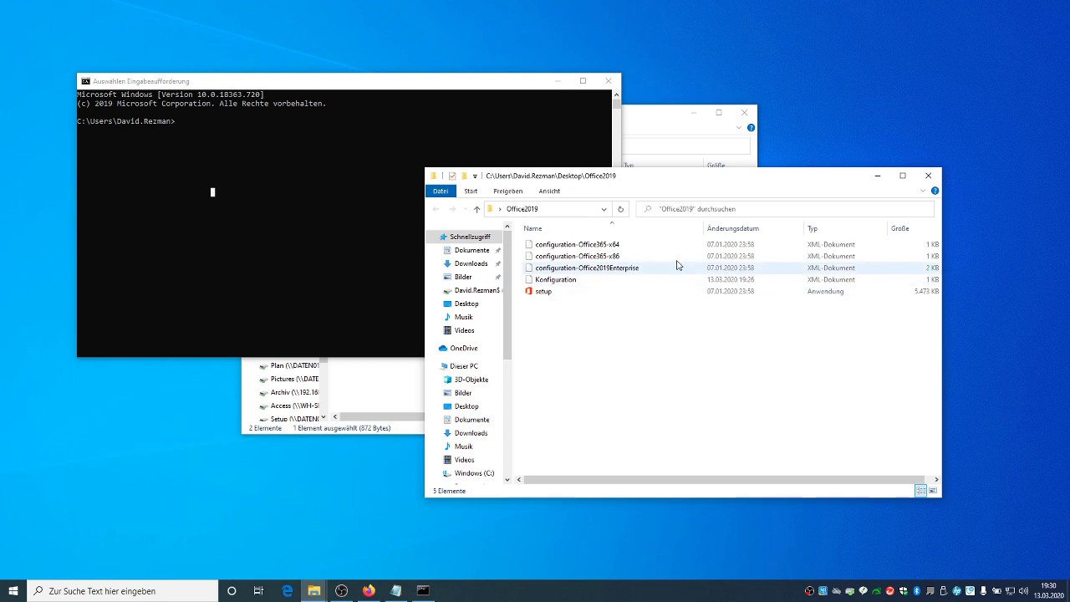
click(577, 210)
key(ctrl+c)
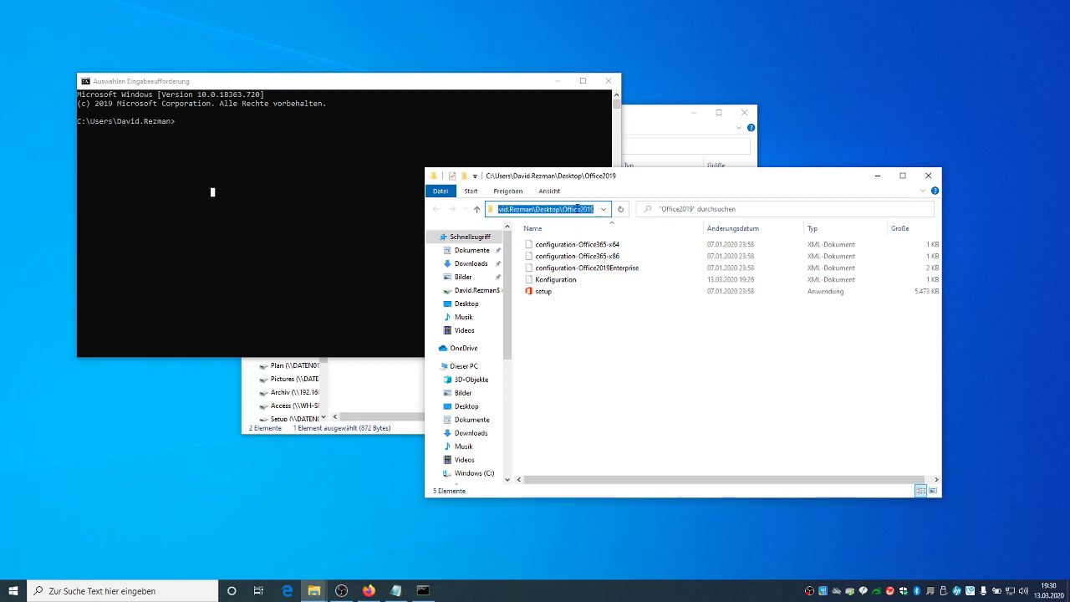
right_click(578, 209)
click(611, 244)
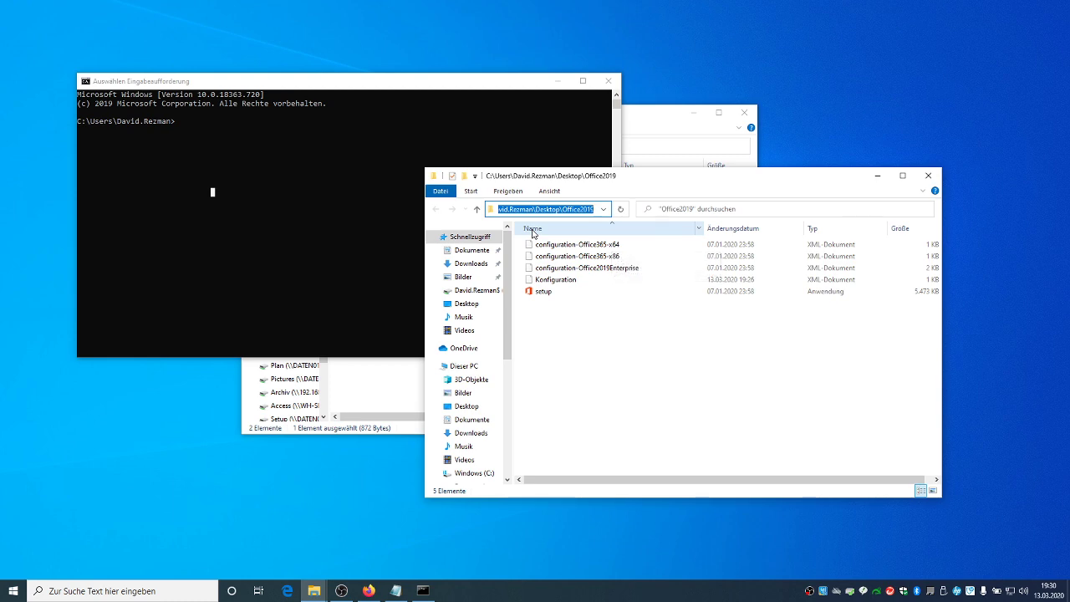
- Change the command prompt's working directory to the Office2019 folder using cd and the copied path
click(206, 122)
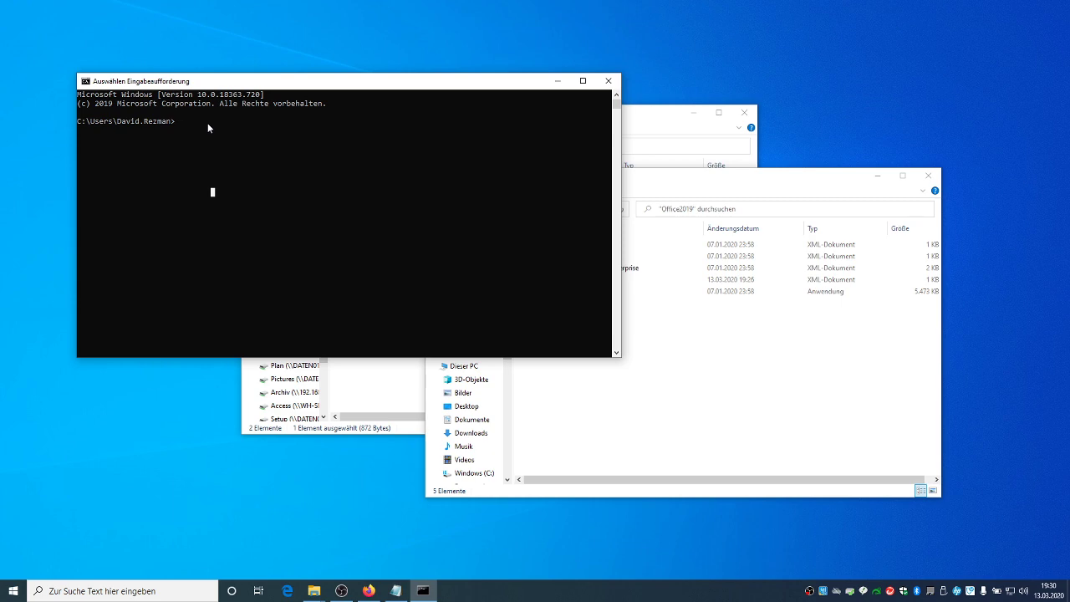
text(cd)
key(ctrl+v)
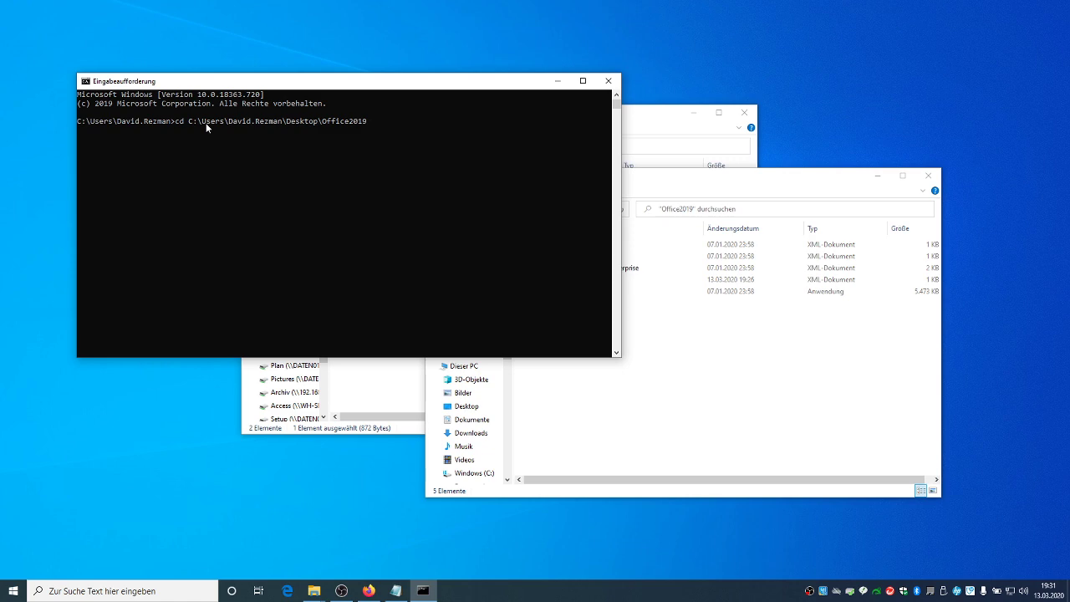
key(Return)
- Start the Office installation with the command setup /configure konfiguration.xml
text(setup)
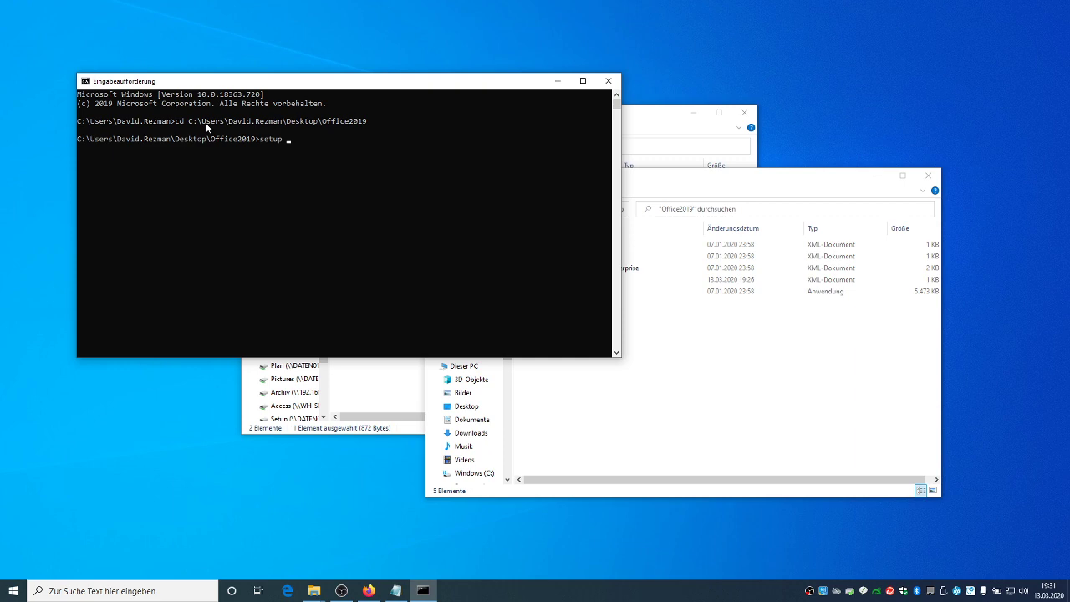
text(/configure konfiguration.xml)
key(Return)
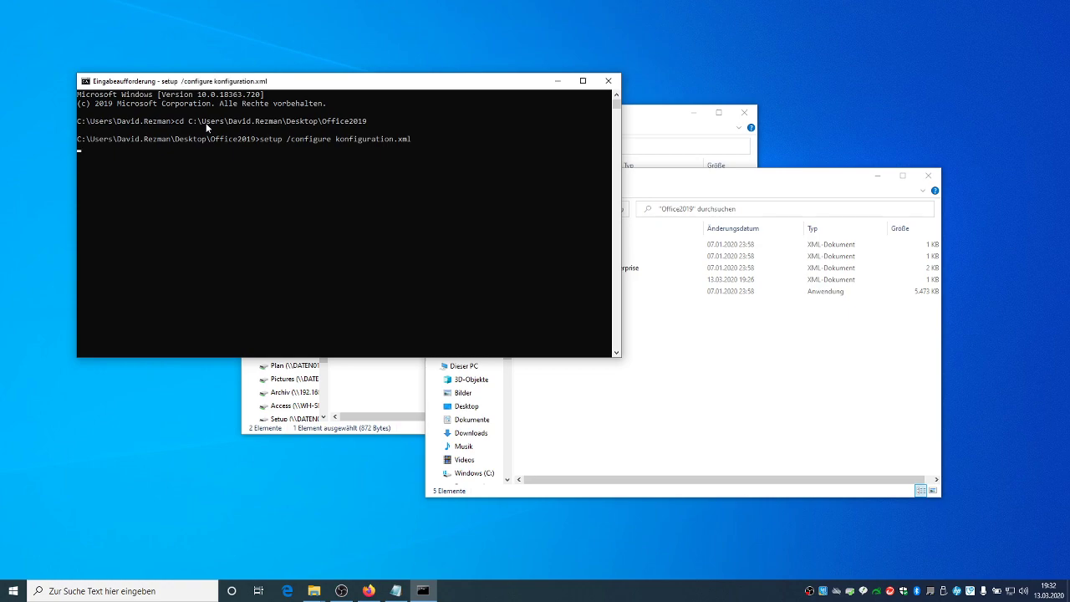